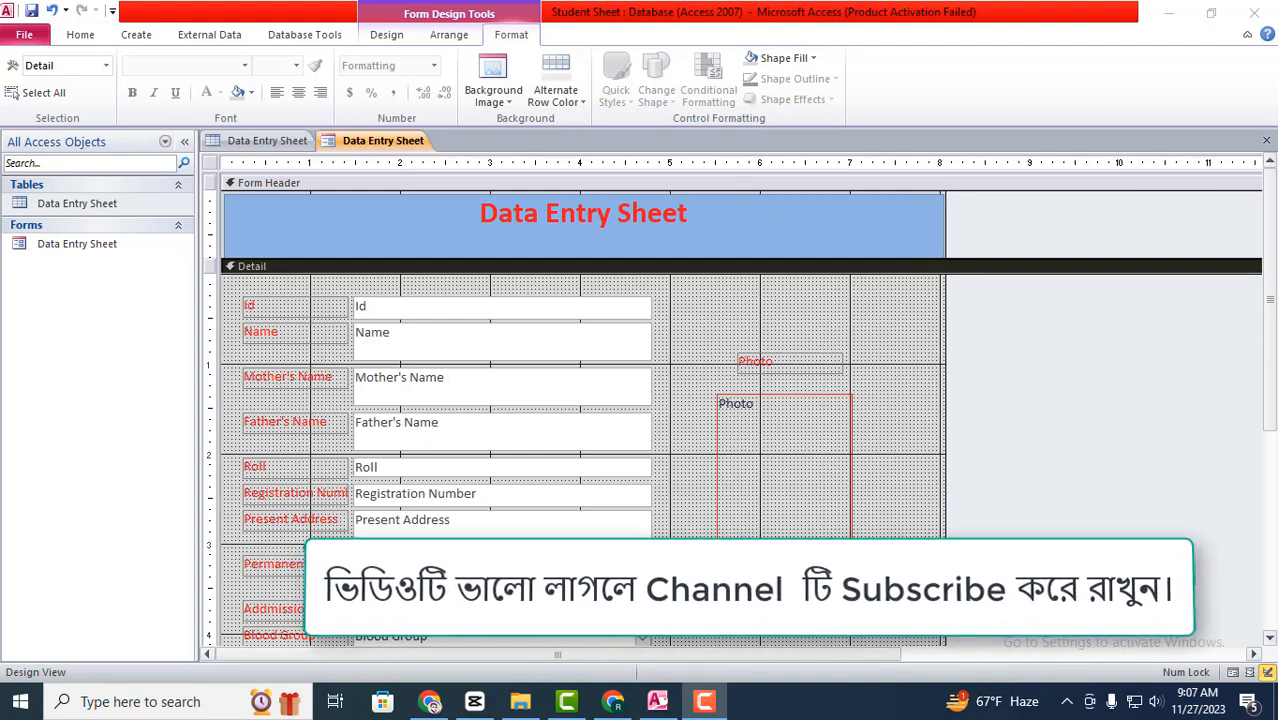
- Draw a command button below the Photo frame set to Save Record, labelled 'Save Record'
scroll(764, 514, down, 2)
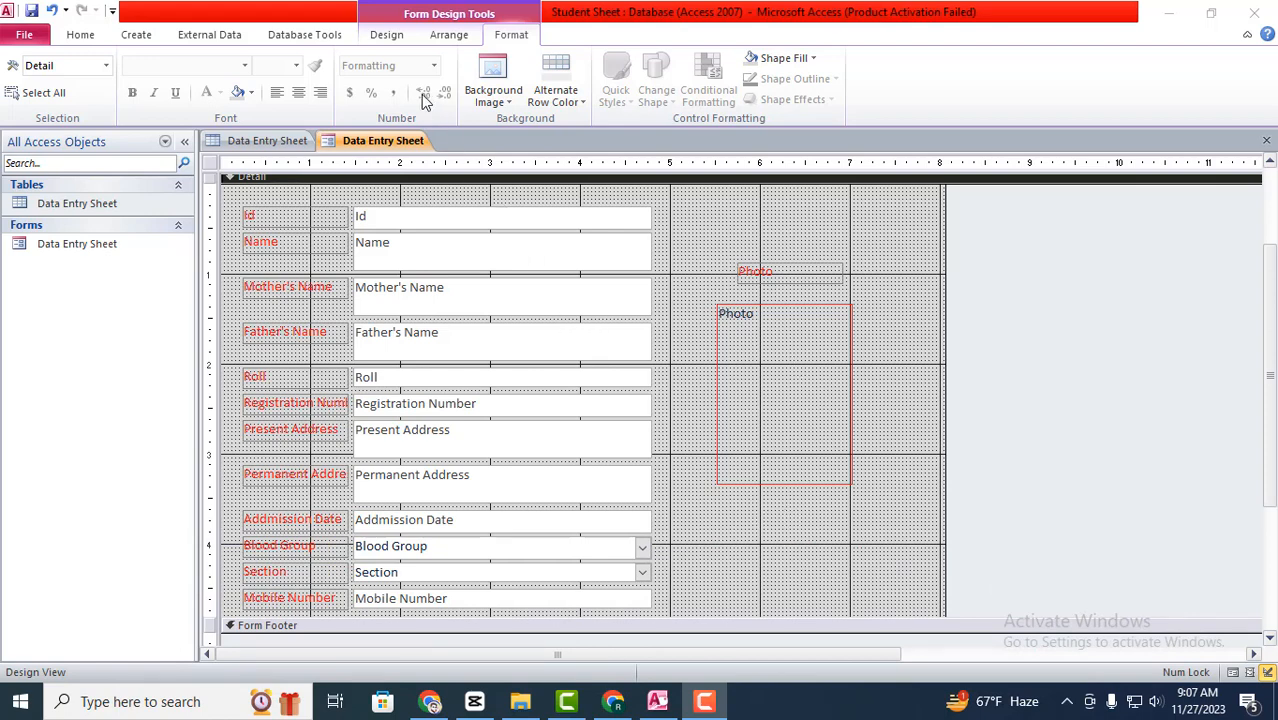
click(390, 40)
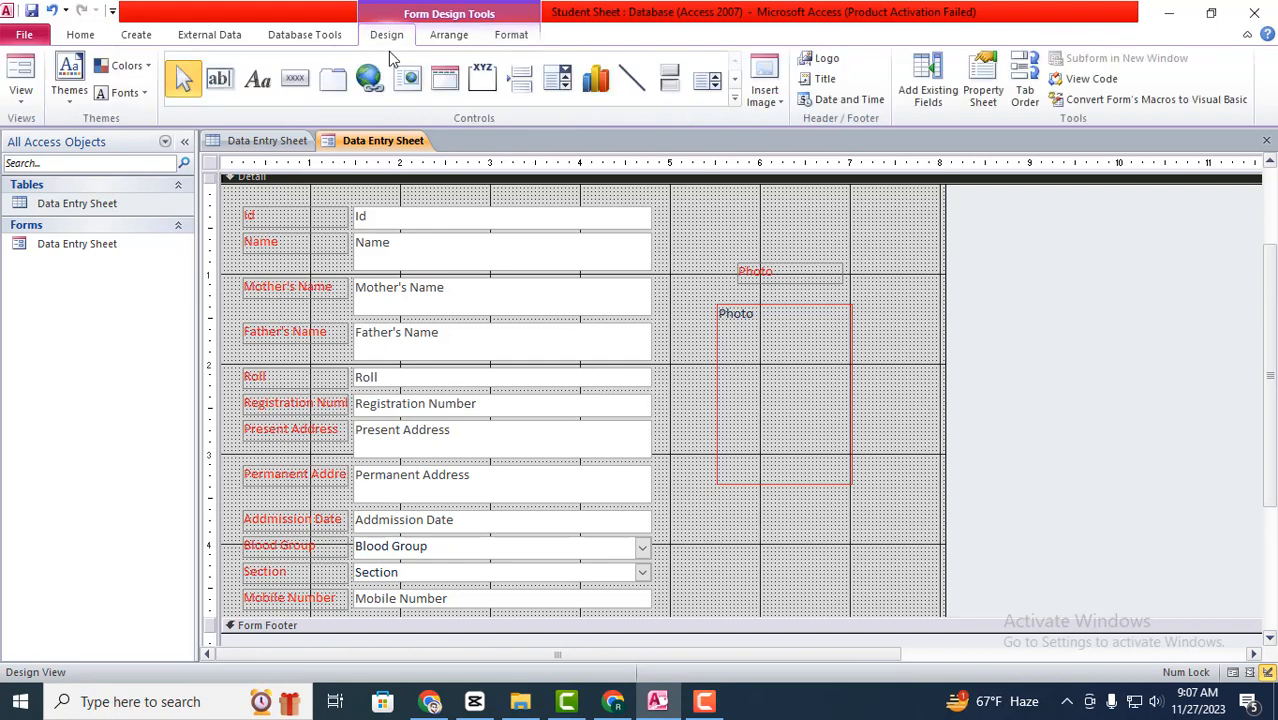
click(295, 80)
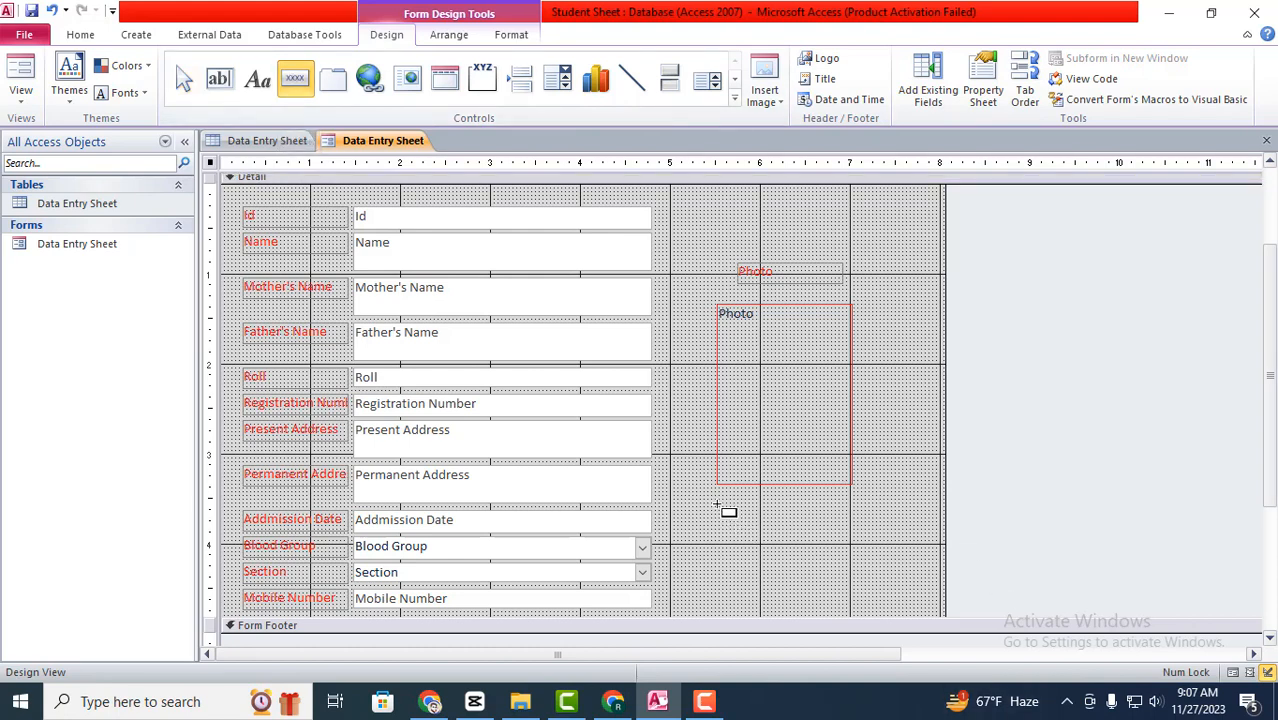
drag(718, 506, 786, 530)
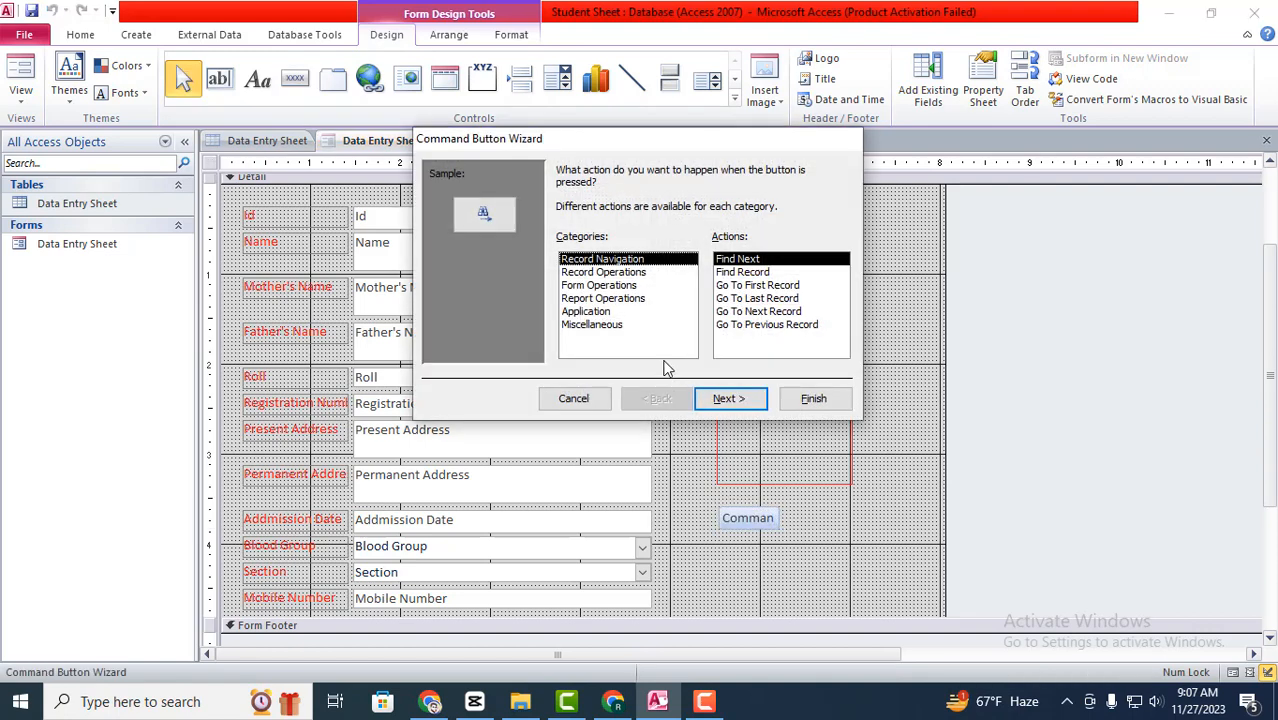
click(614, 273)
click(744, 311)
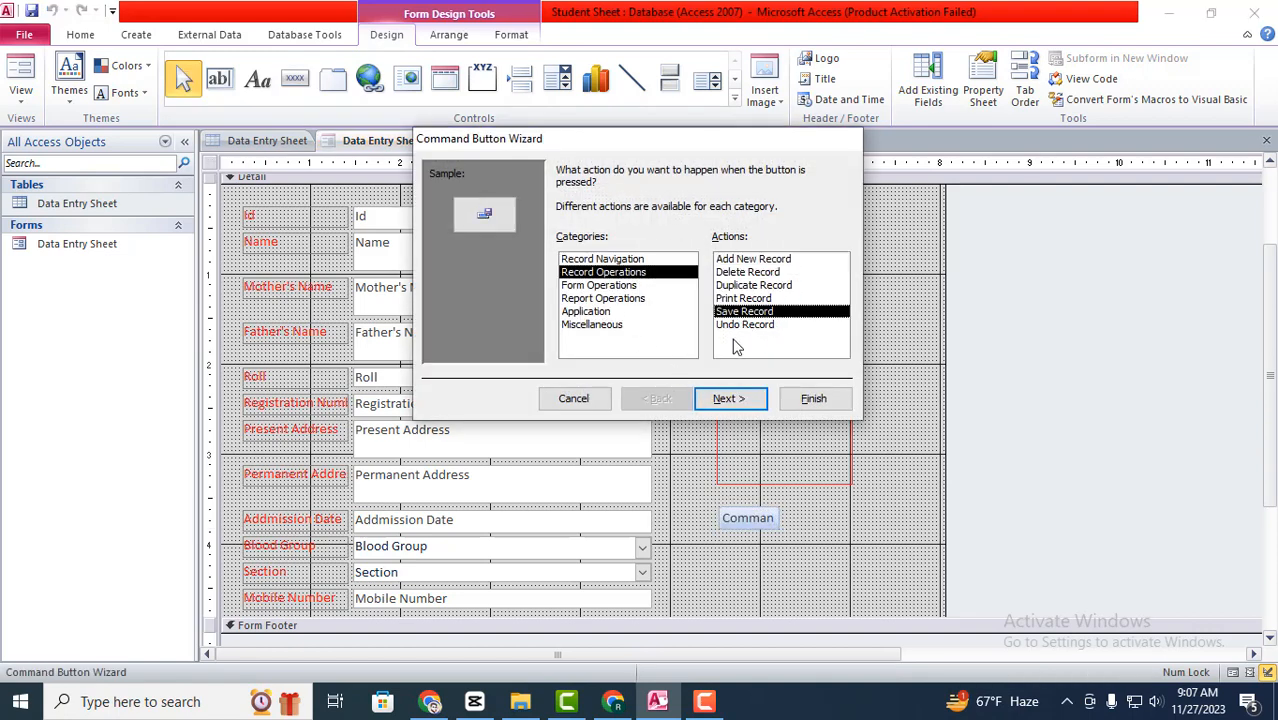
click(730, 398)
click(563, 245)
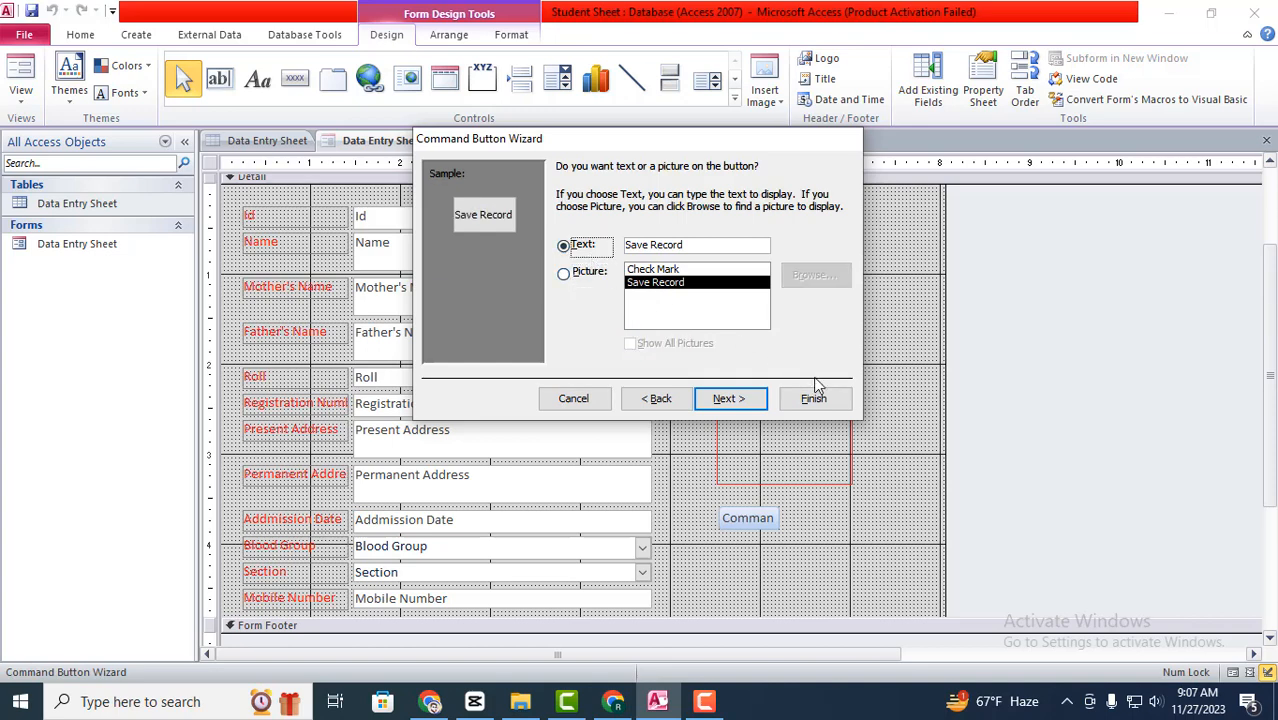
click(814, 398)
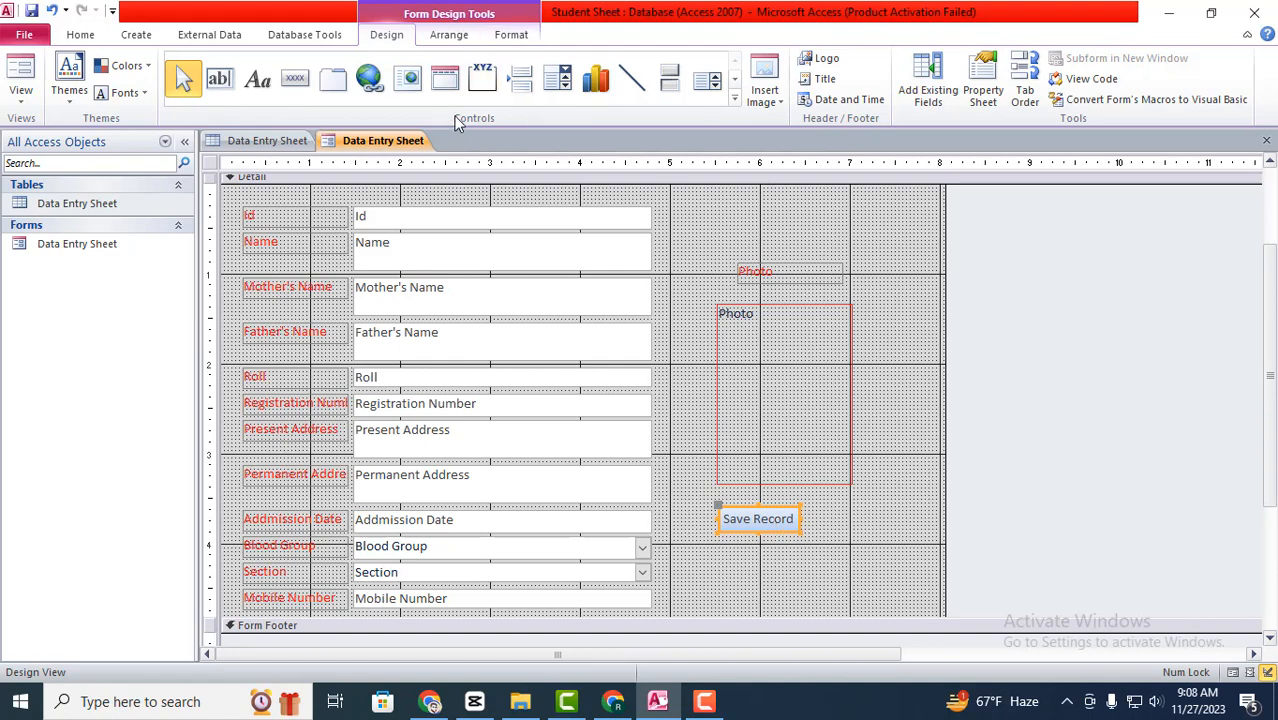
- Draw an Add Record button beside Save Record using the Add New Record action
click(298, 82)
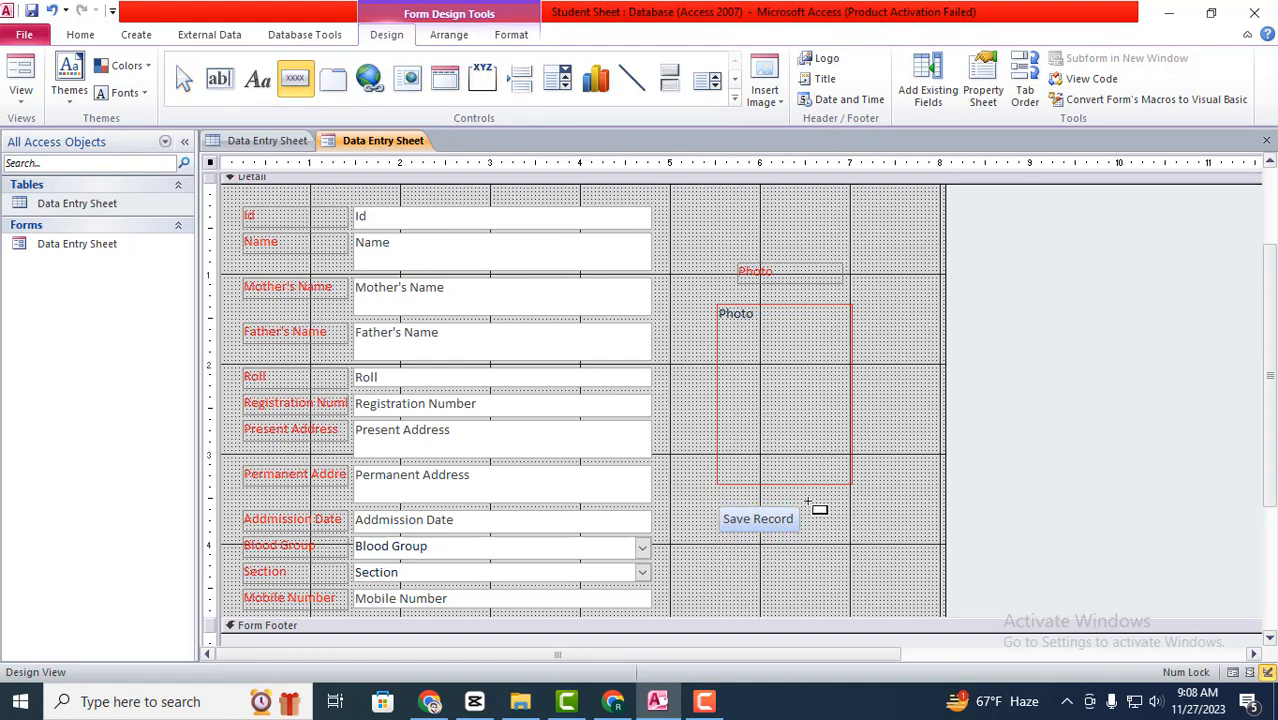
drag(813, 512, 848, 532)
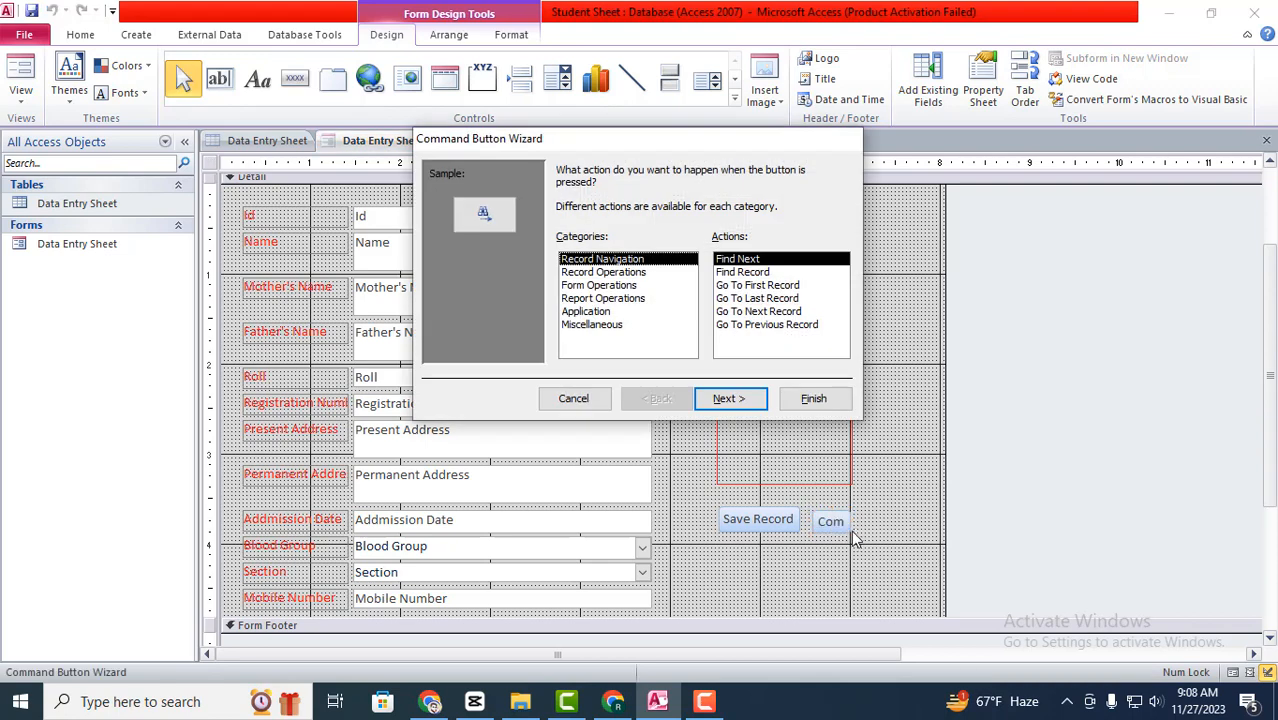
click(650, 274)
click(757, 262)
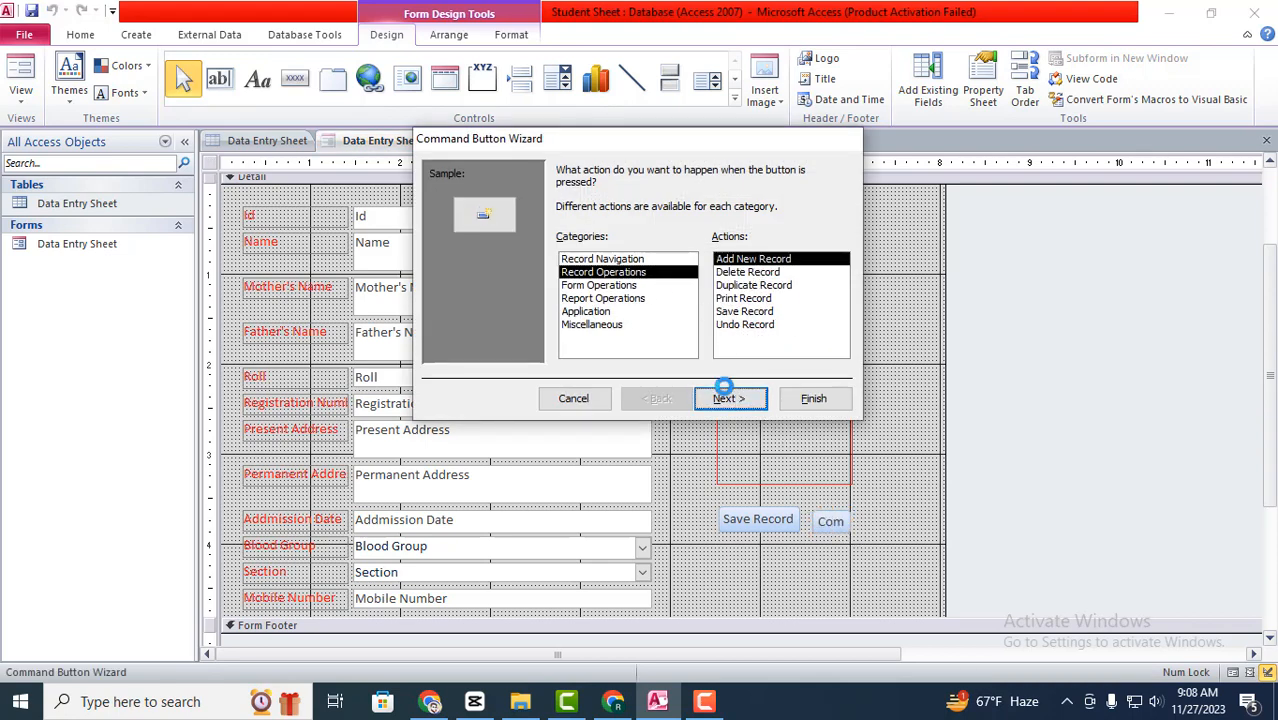
click(724, 398)
click(581, 248)
click(813, 398)
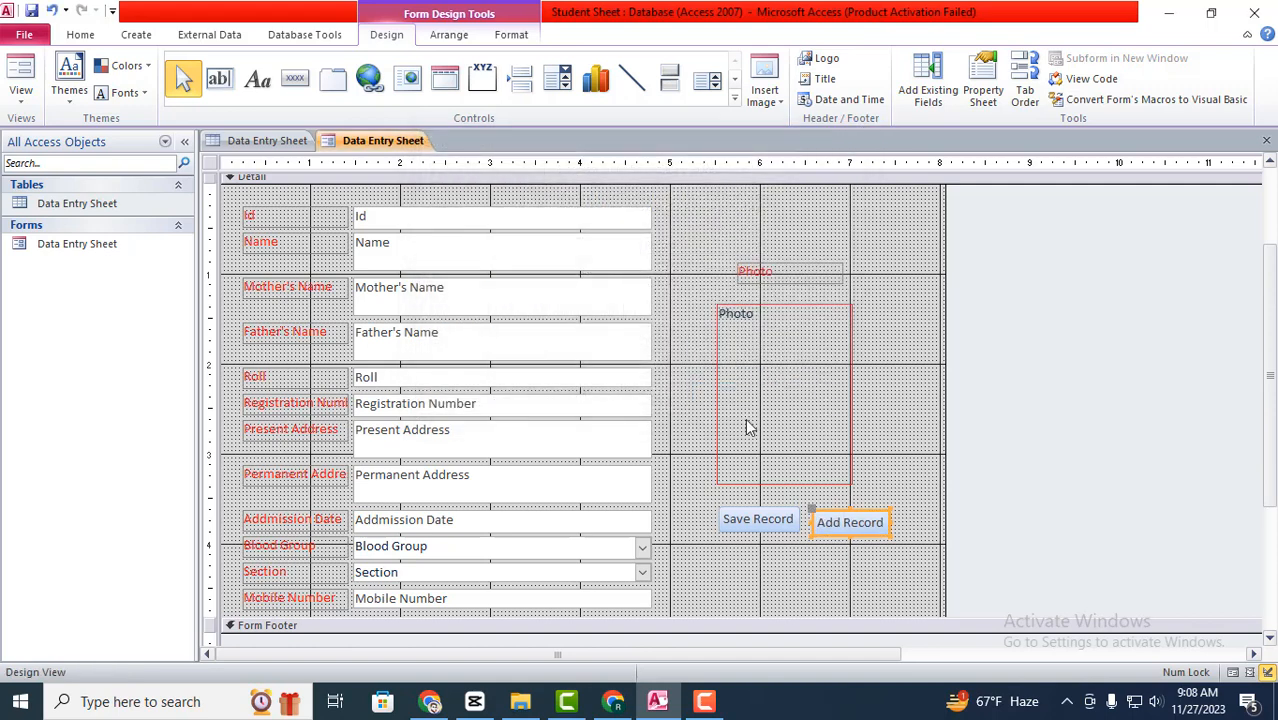
- Draw a Print Record button beneath Save Record with its text label
click(328, 86)
click(269, 85)
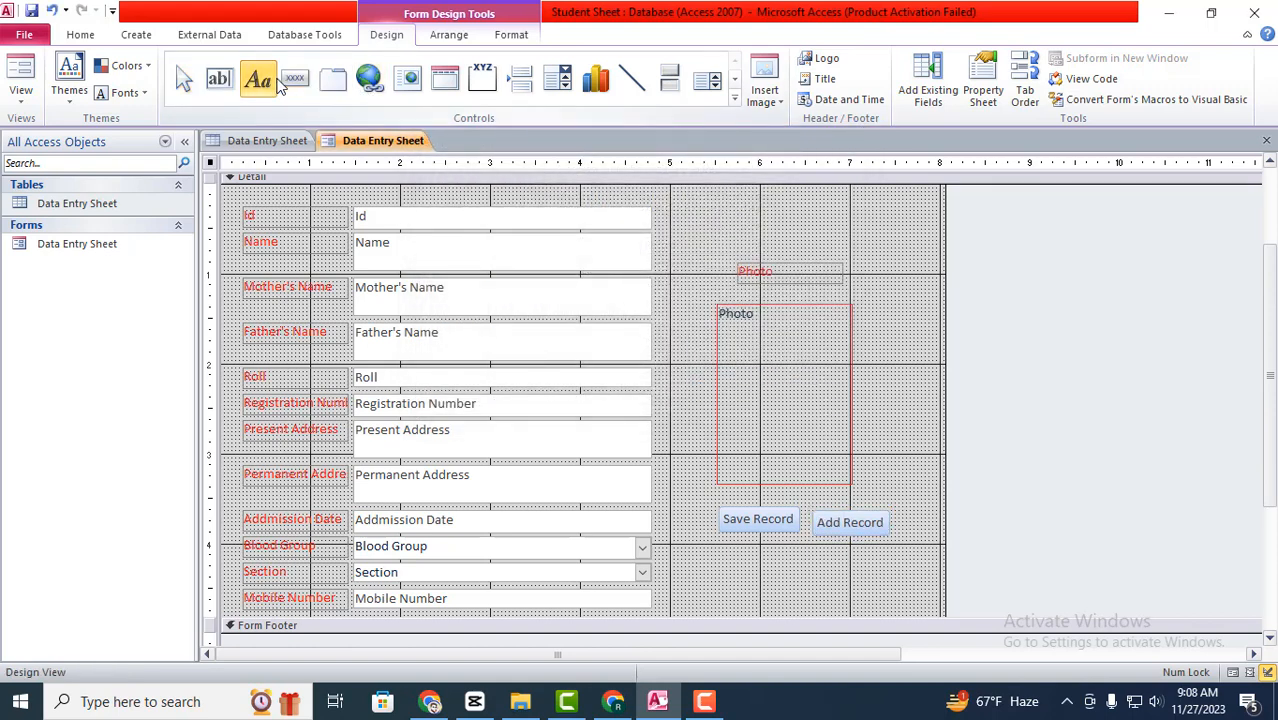
click(291, 84)
drag(727, 550, 775, 561)
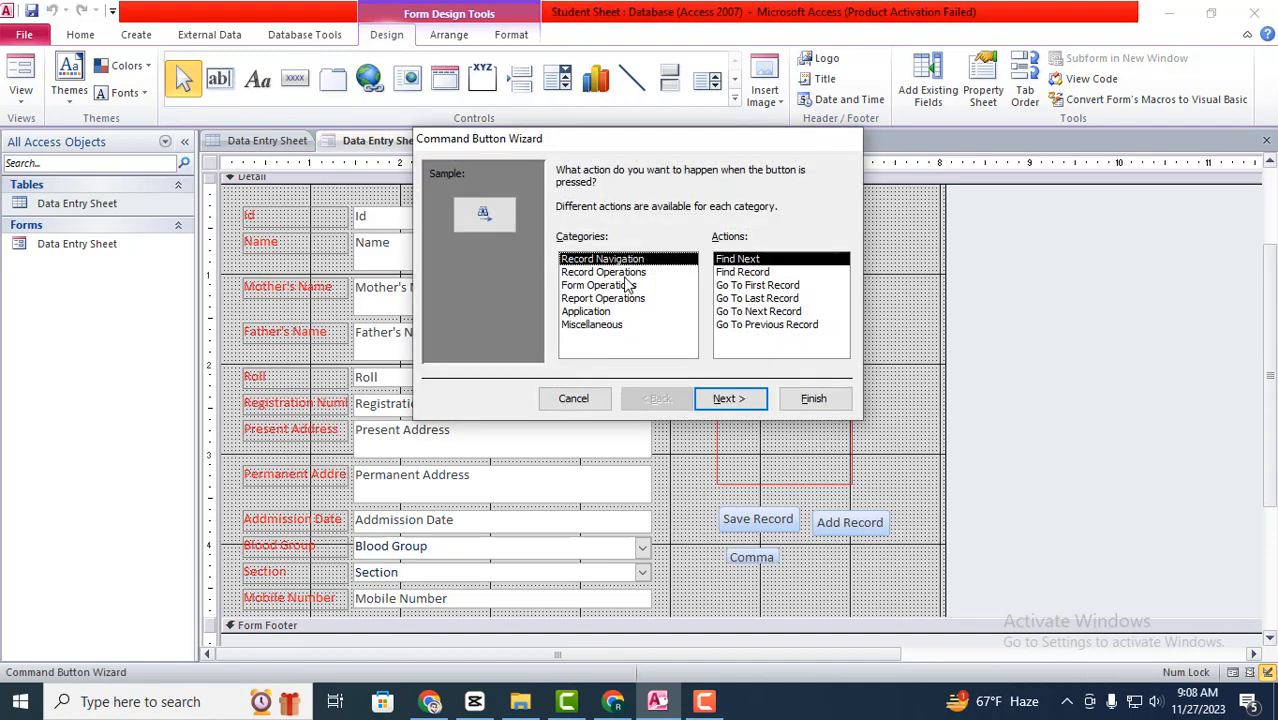
click(603, 272)
click(748, 299)
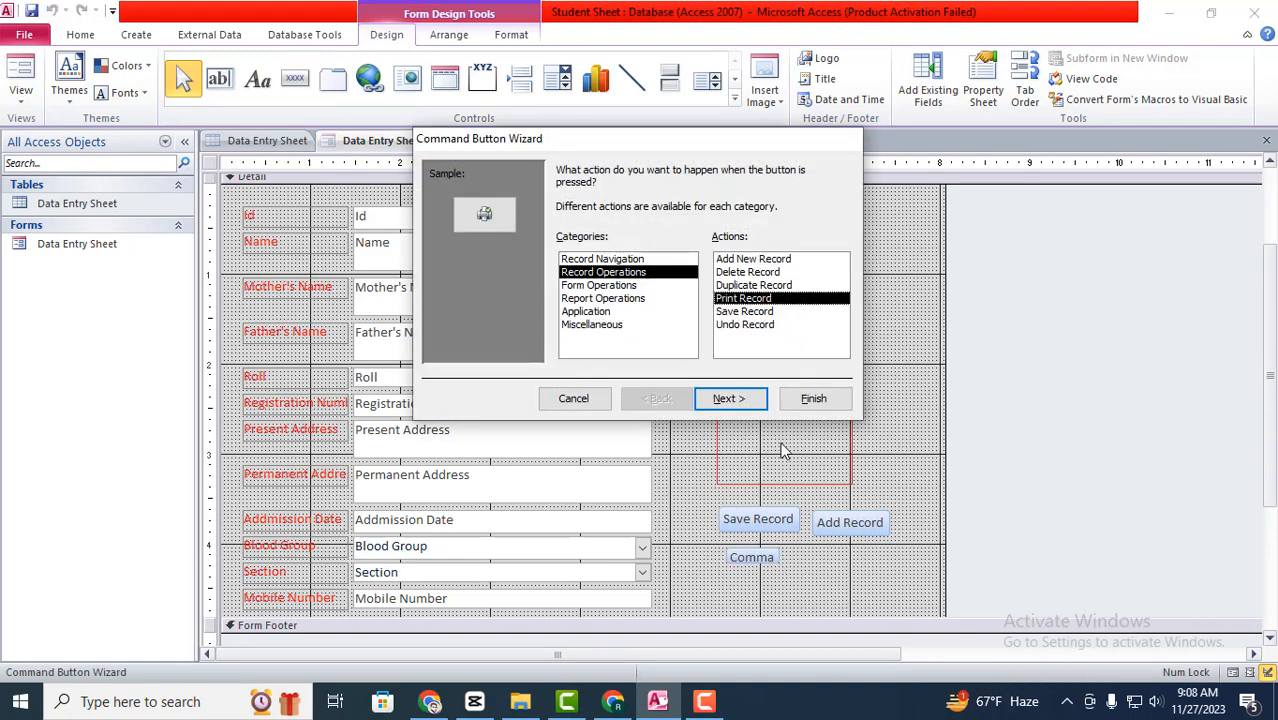
click(728, 400)
click(563, 246)
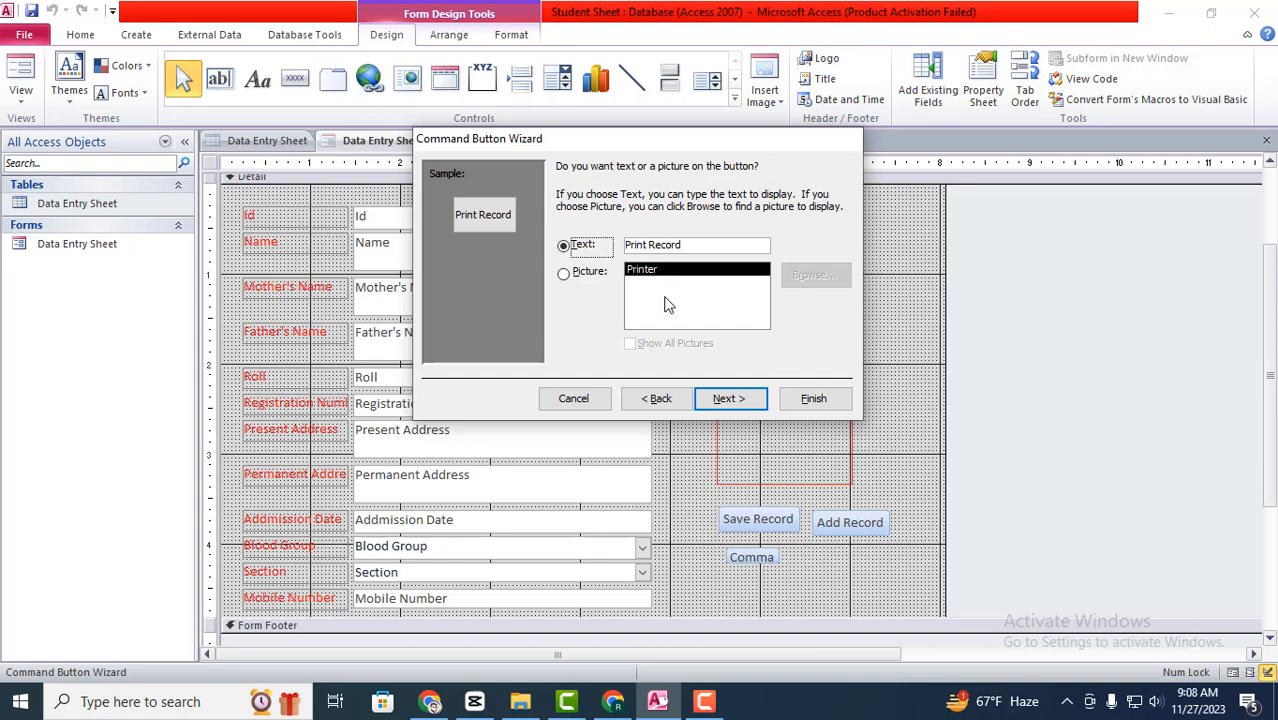
click(810, 402)
click(294, 78)
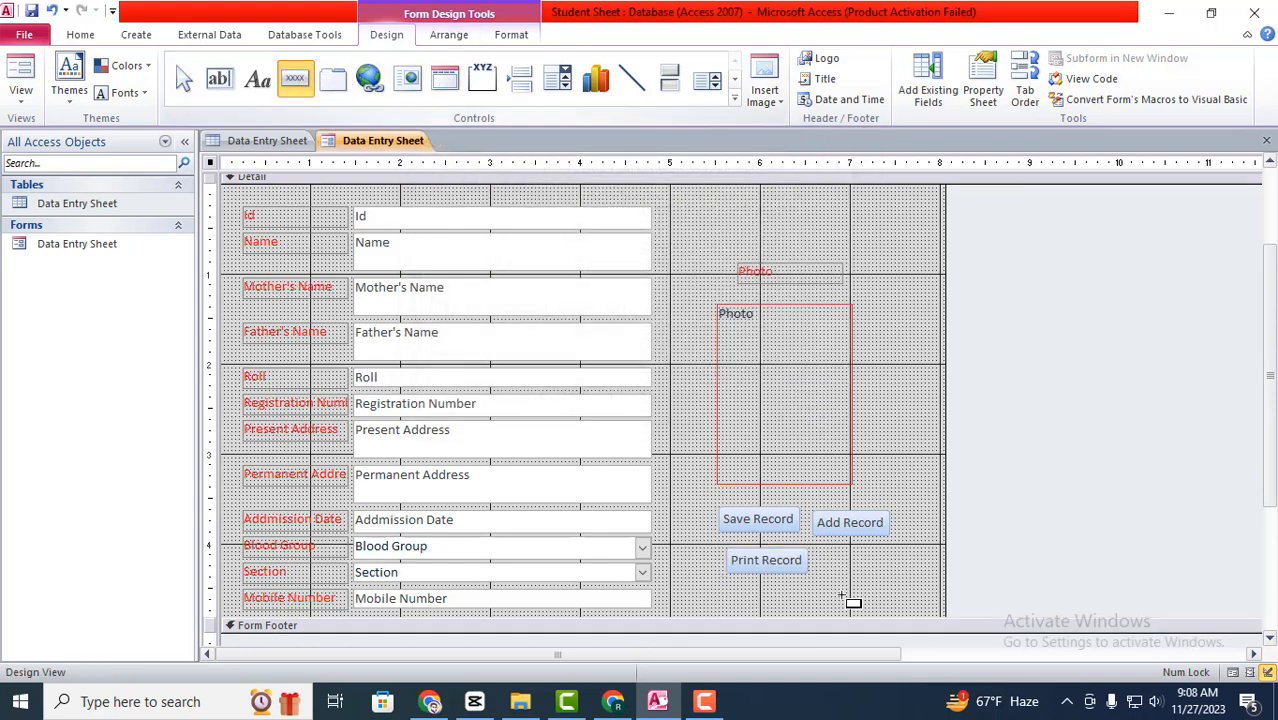
- Draw a fourth button beside Print Record set to Find Record, labelled 'Find Record'
drag(824, 550, 859, 571)
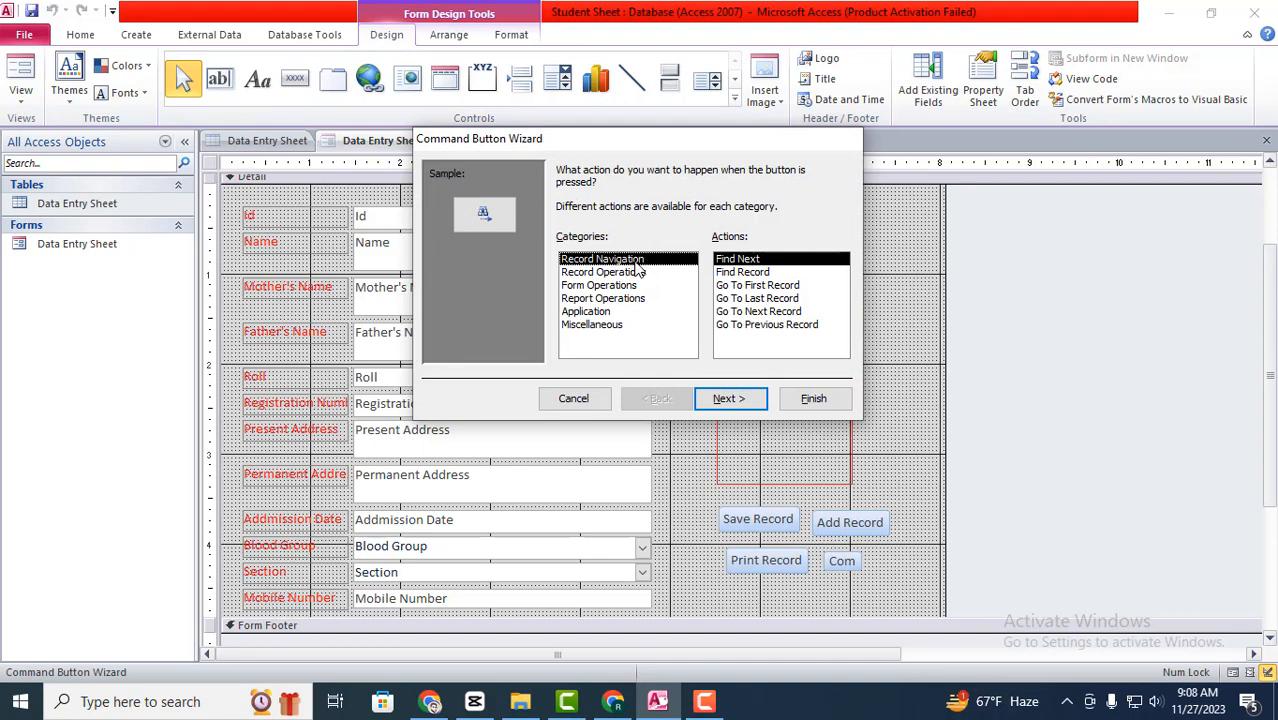
click(734, 275)
click(755, 403)
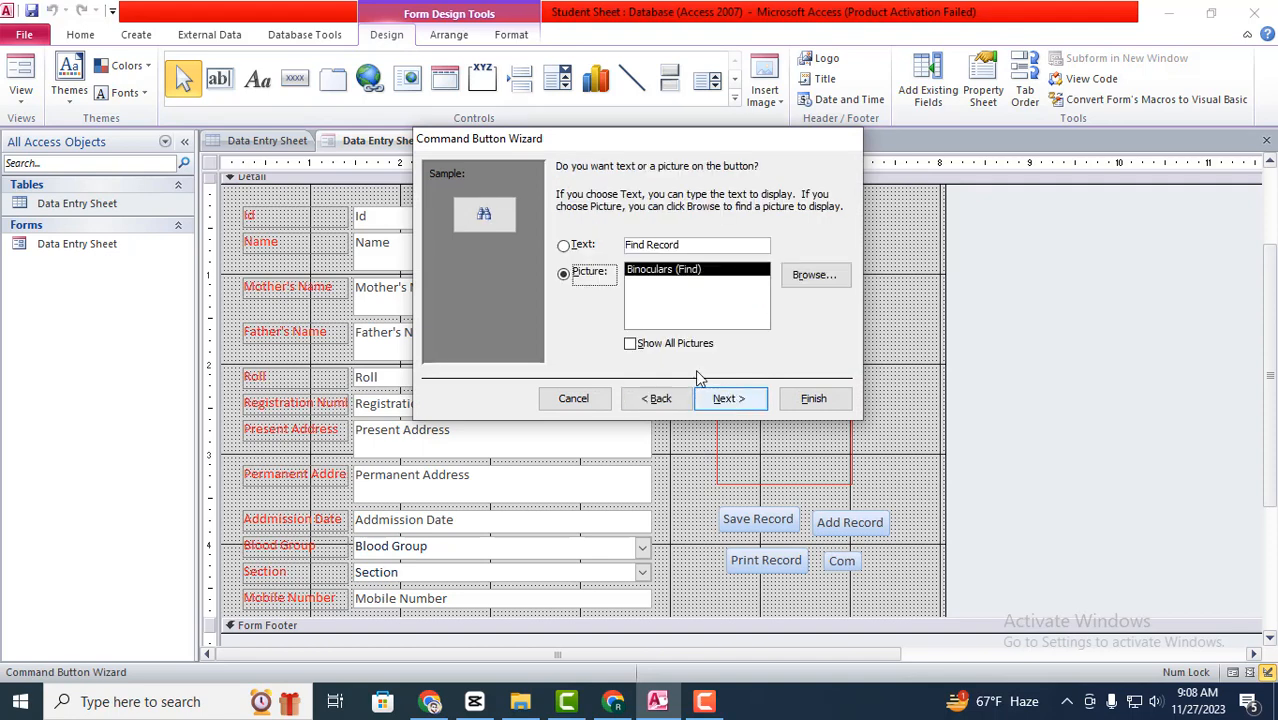
click(565, 246)
click(815, 400)
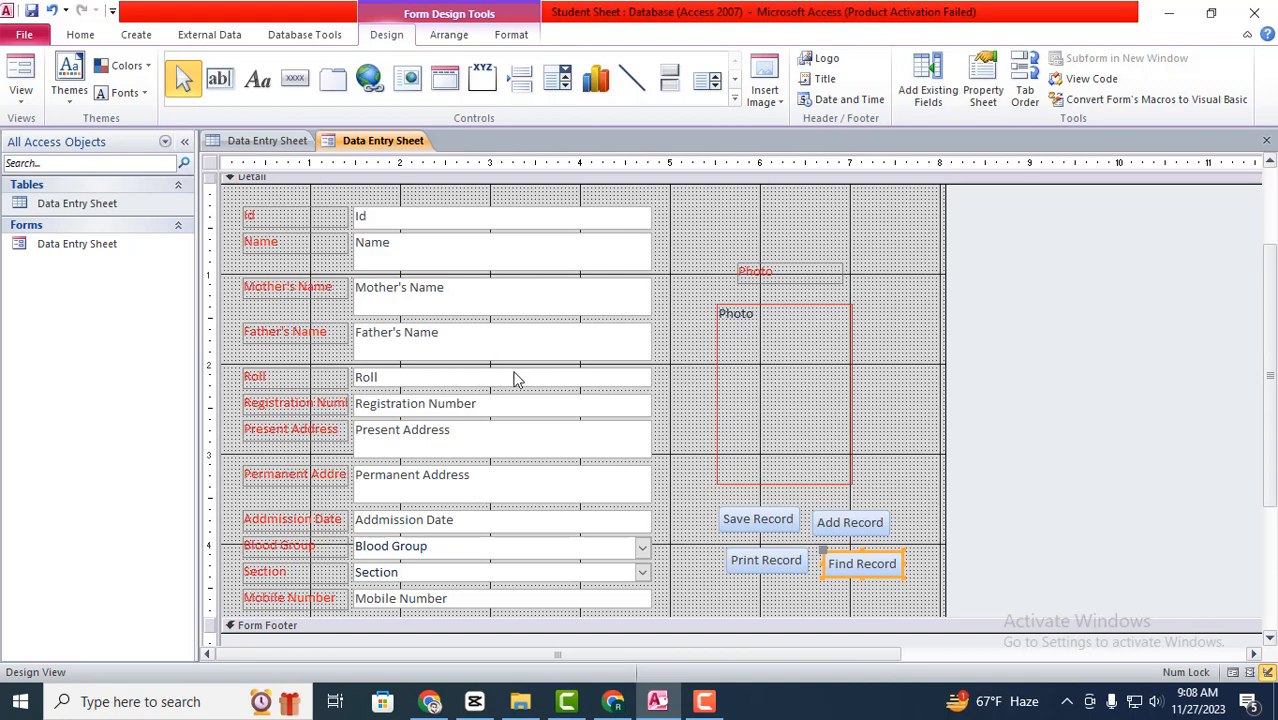
- Switch the form to Form View, check the table datasheet, and return to the form
click(20, 98)
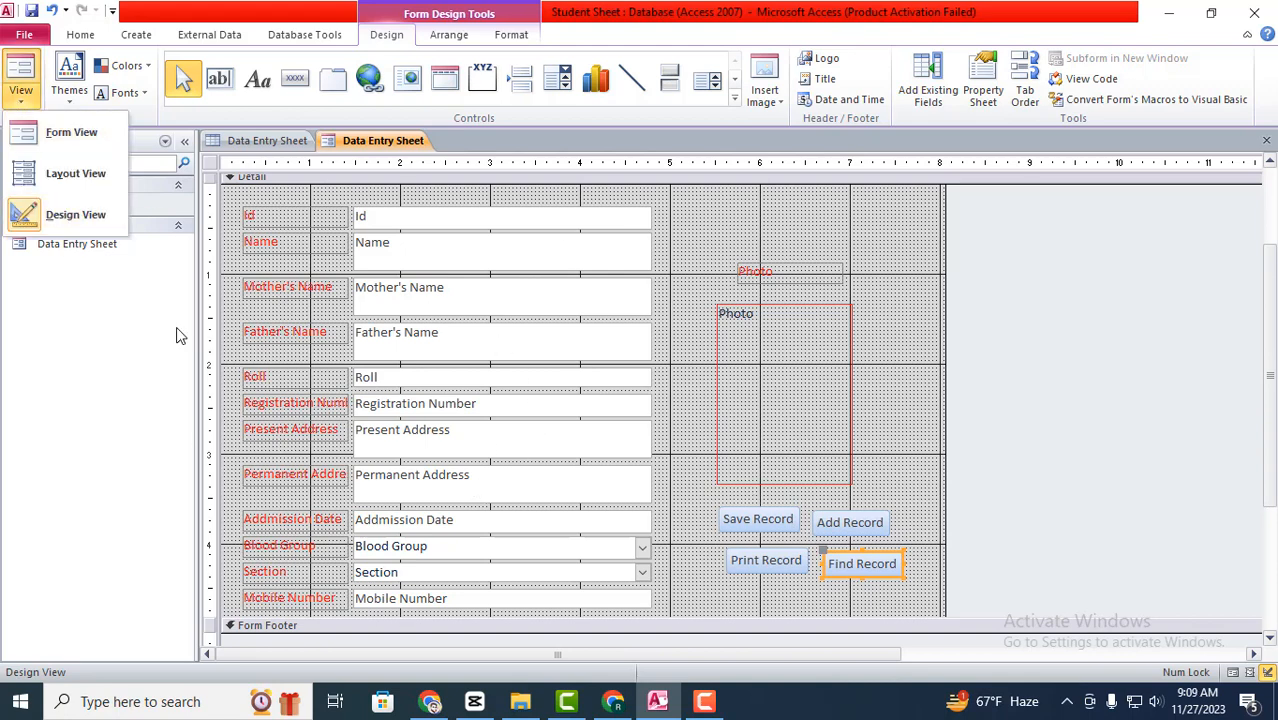
click(60, 134)
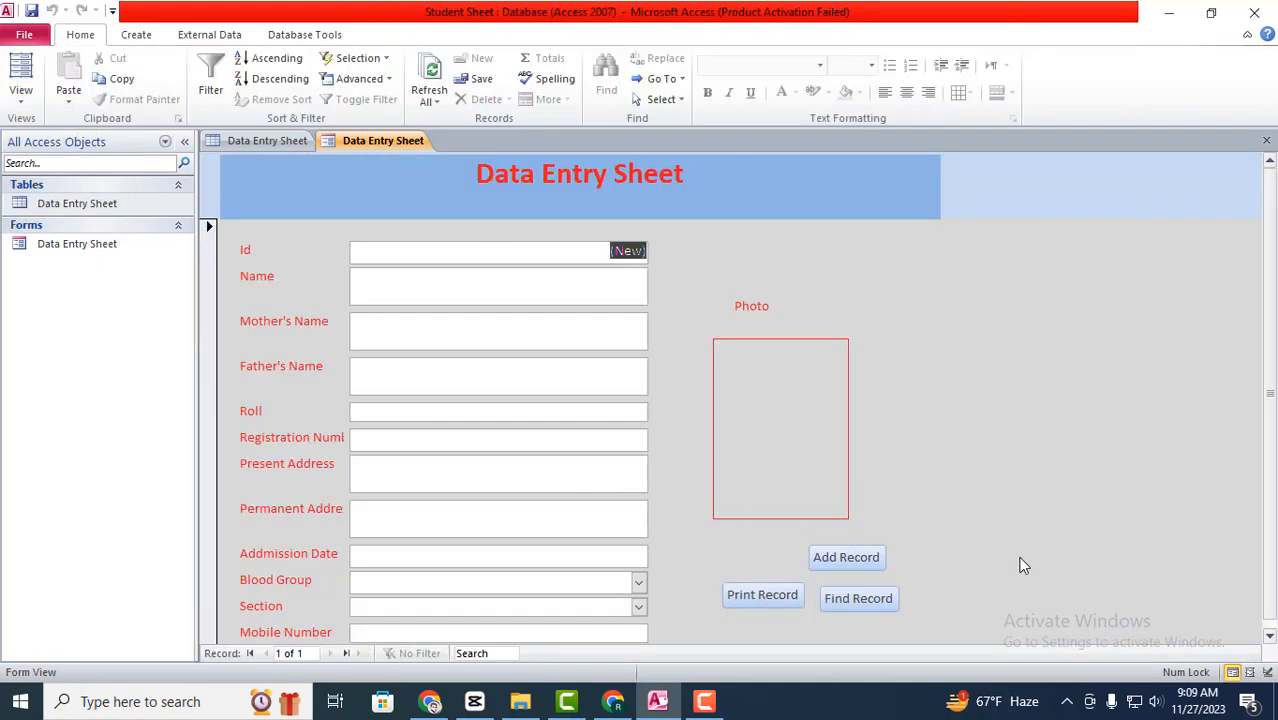
scroll(903, 537, down, 1)
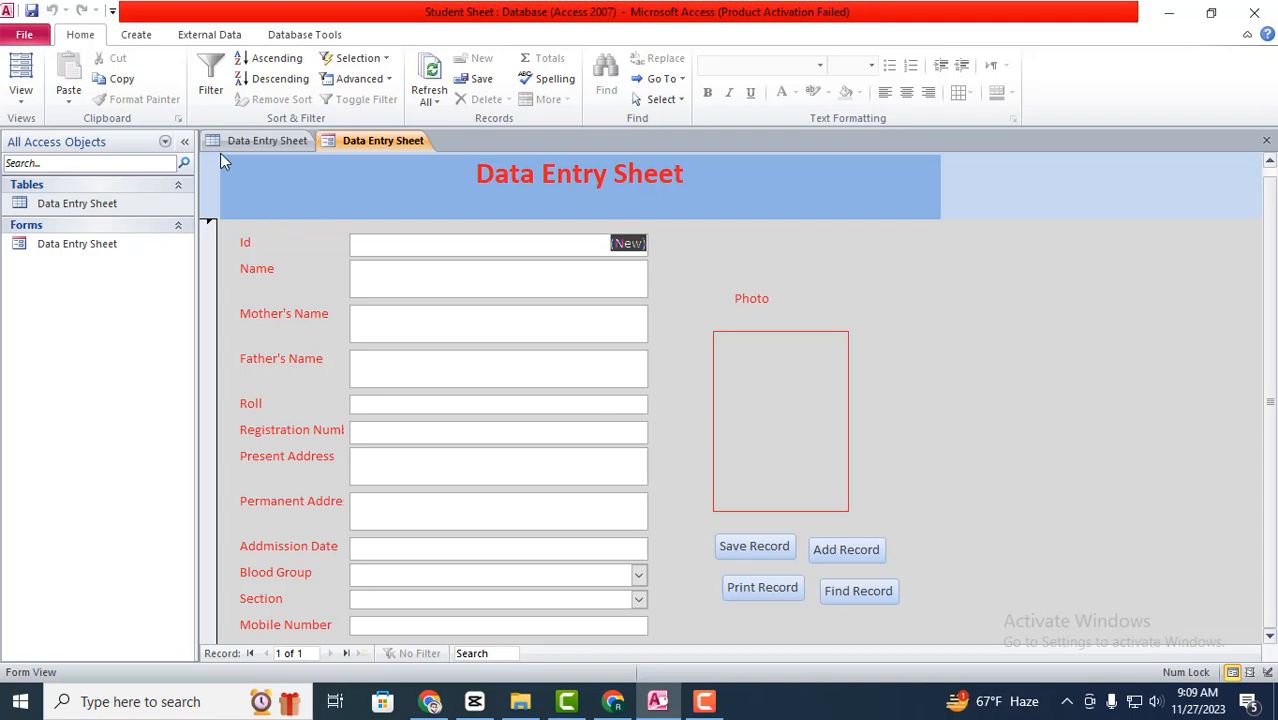
click(262, 140)
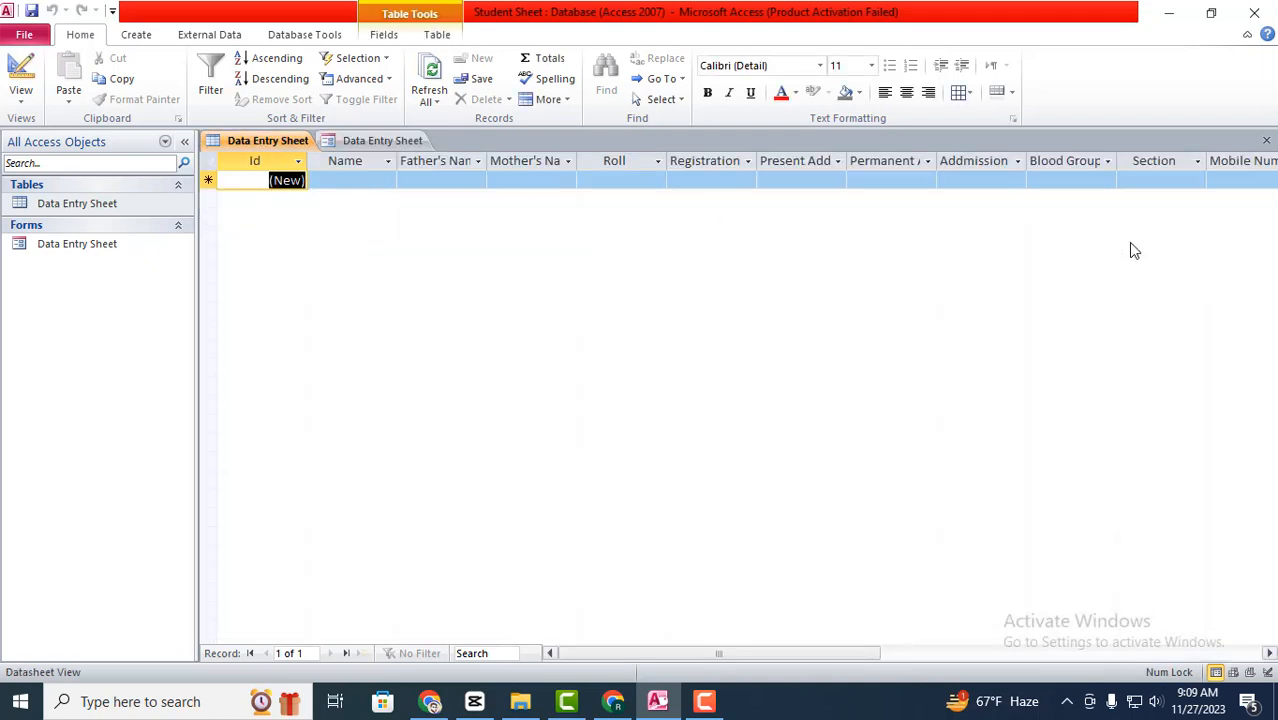
click(400, 142)
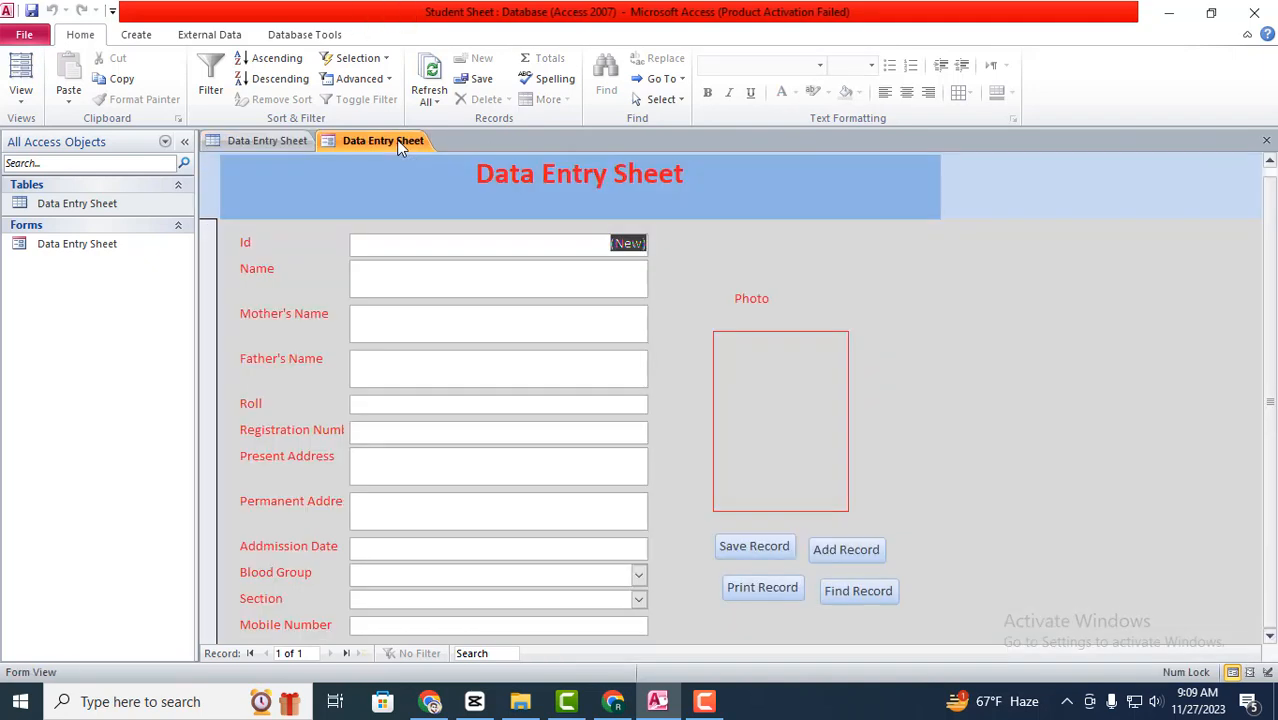
- Enter the student's name, mother's name and father's name
click(467, 281)
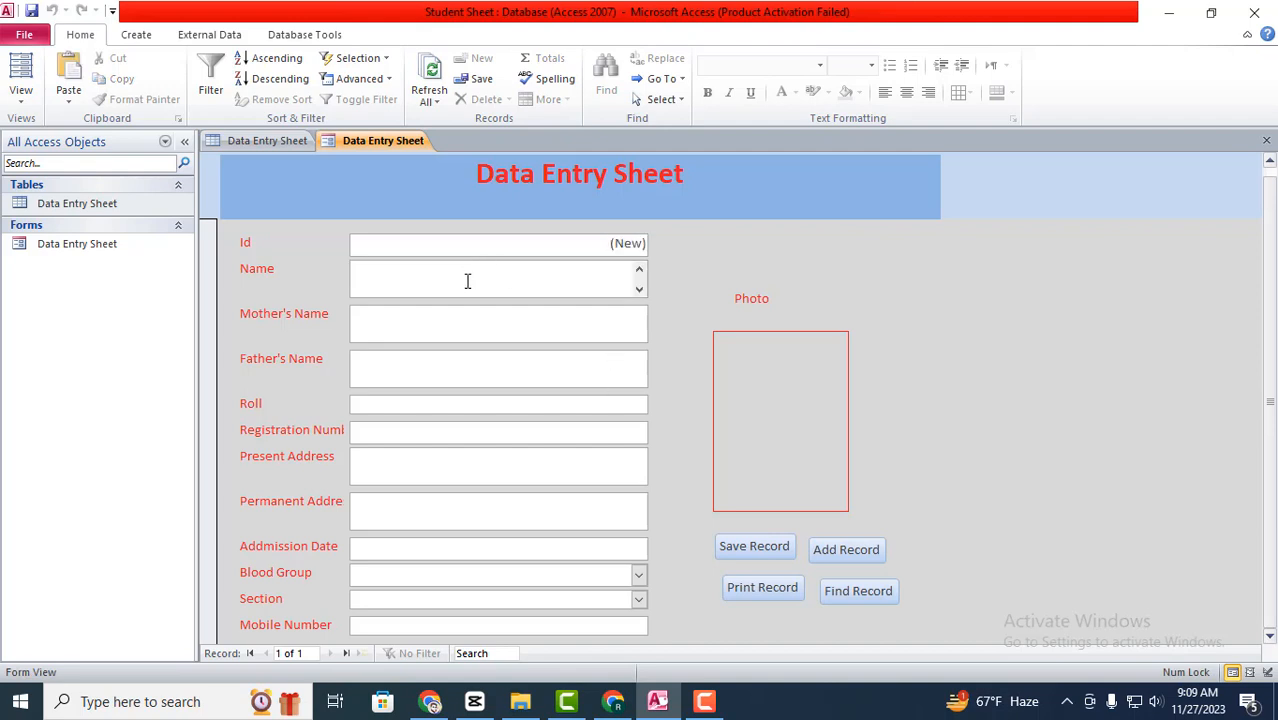
text(Roky)
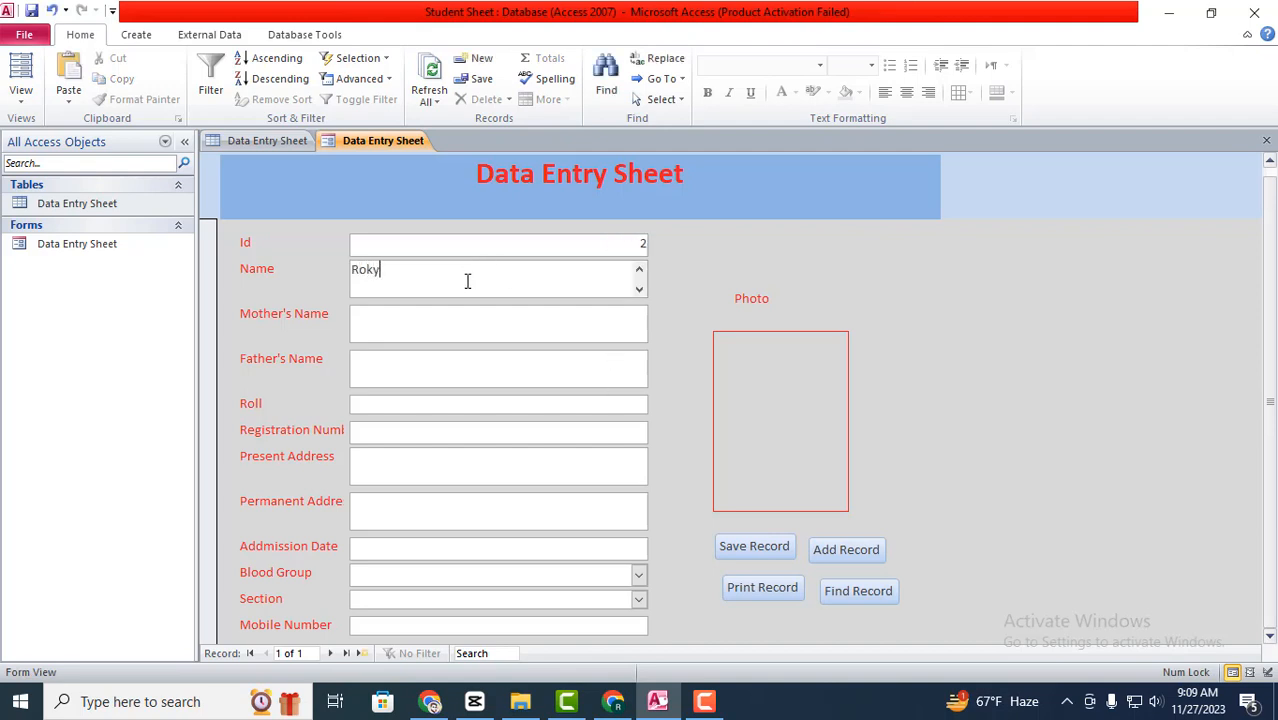
click(454, 331)
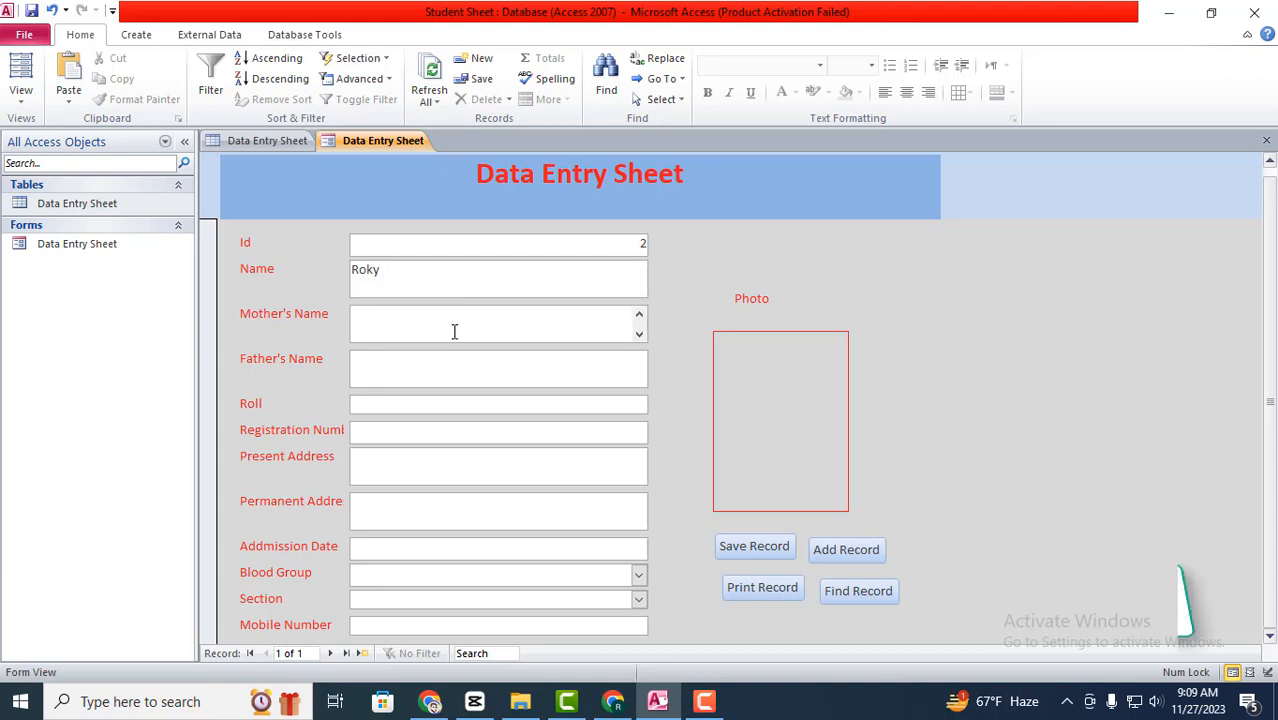
text(Rabbi)
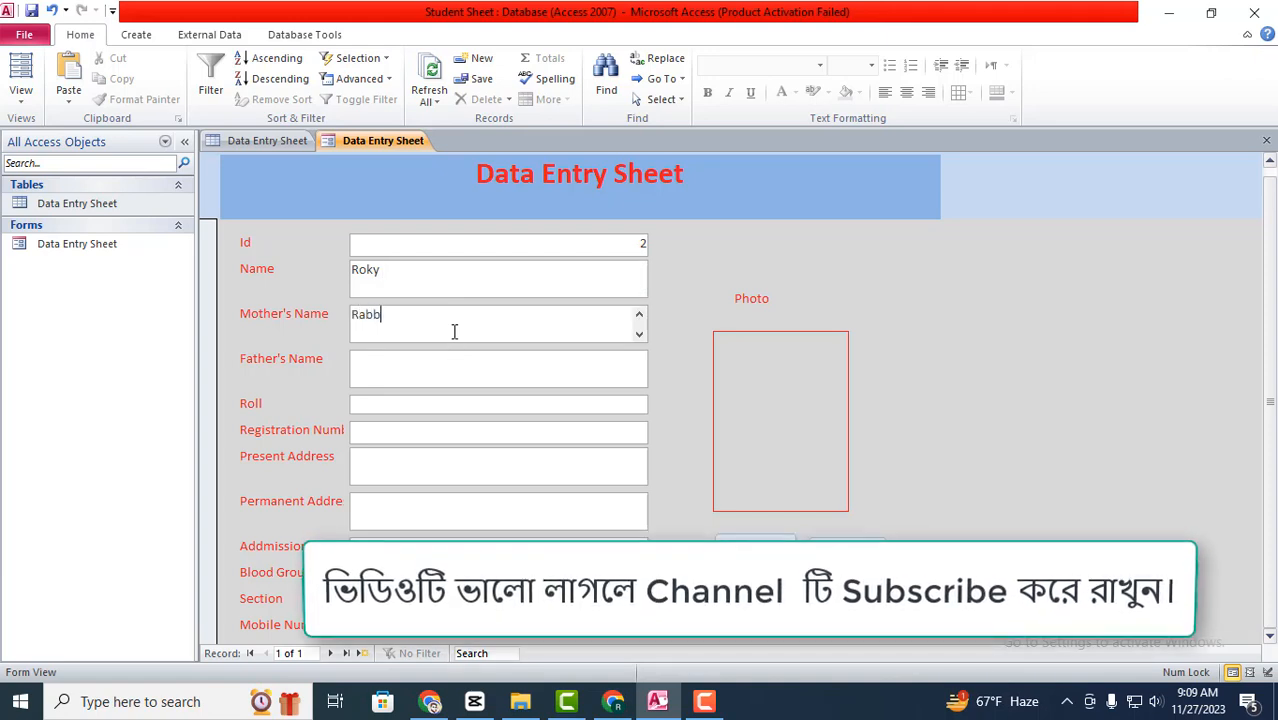
click(463, 359)
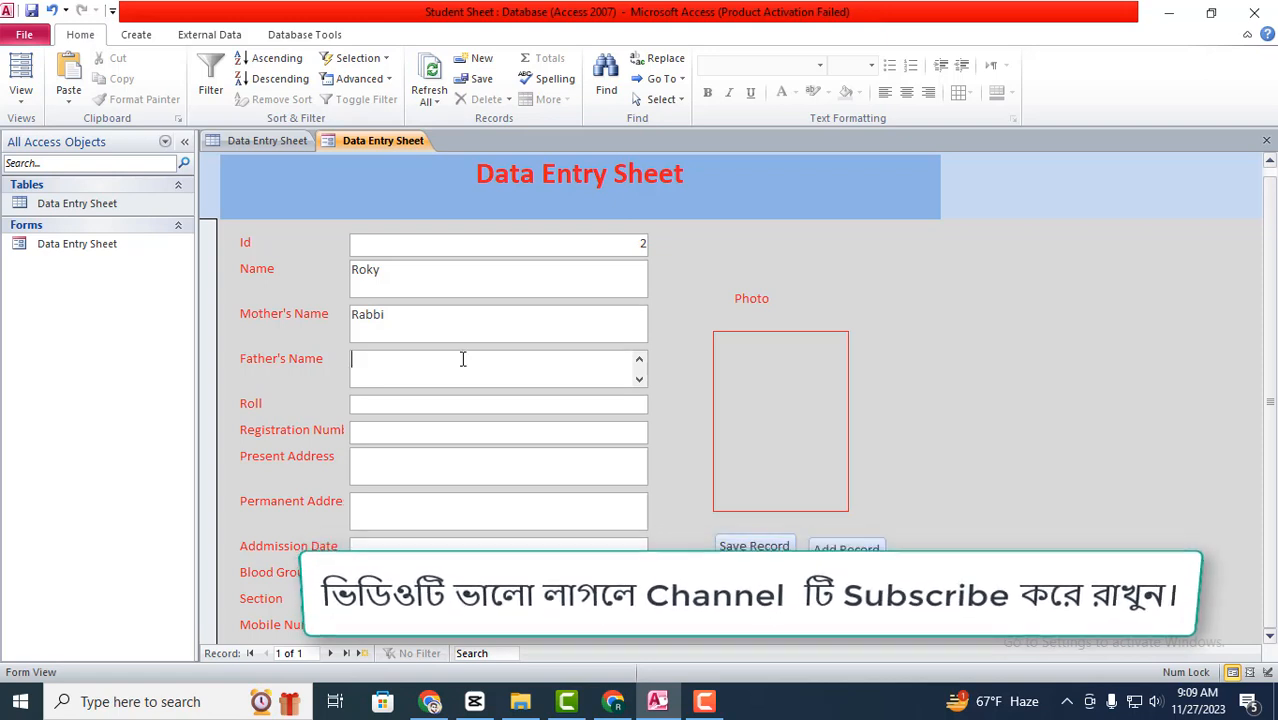
text(Eksi)
- Fill in the roll number, registration number, present address and permanent address
click(400, 408)
text(25)
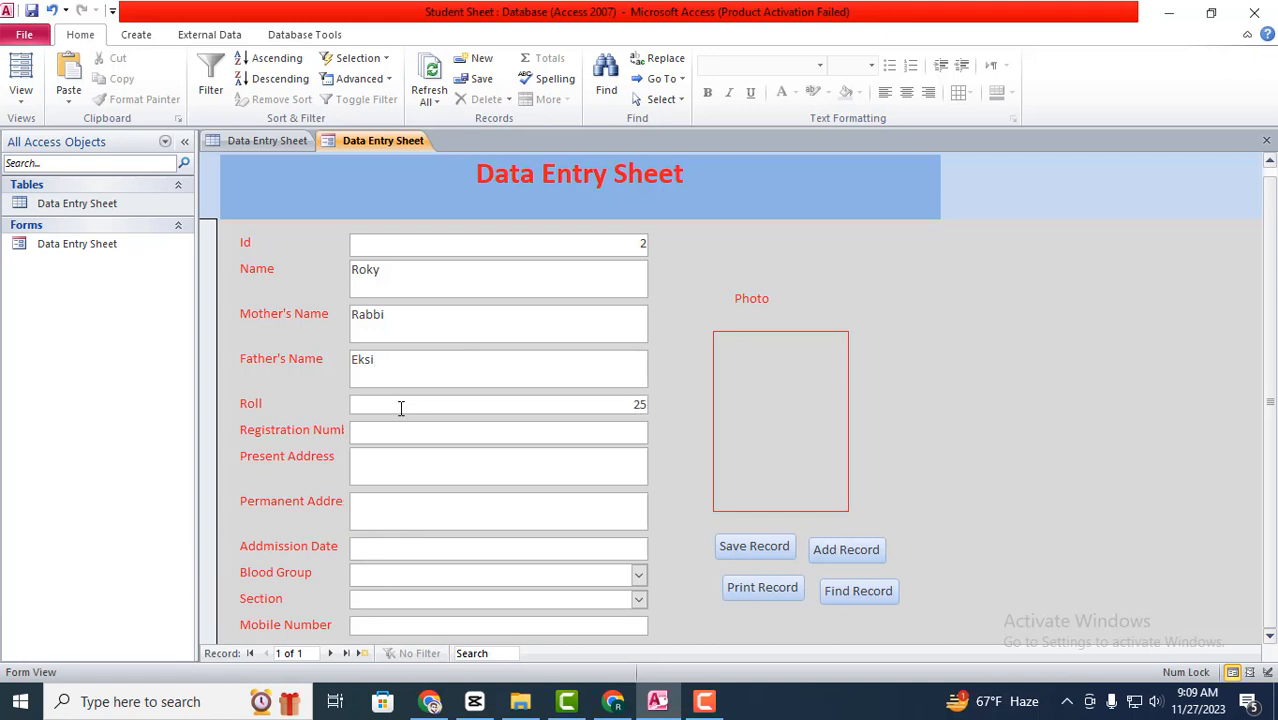
text(41)
click(423, 437)
text(2851544)
click(451, 467)
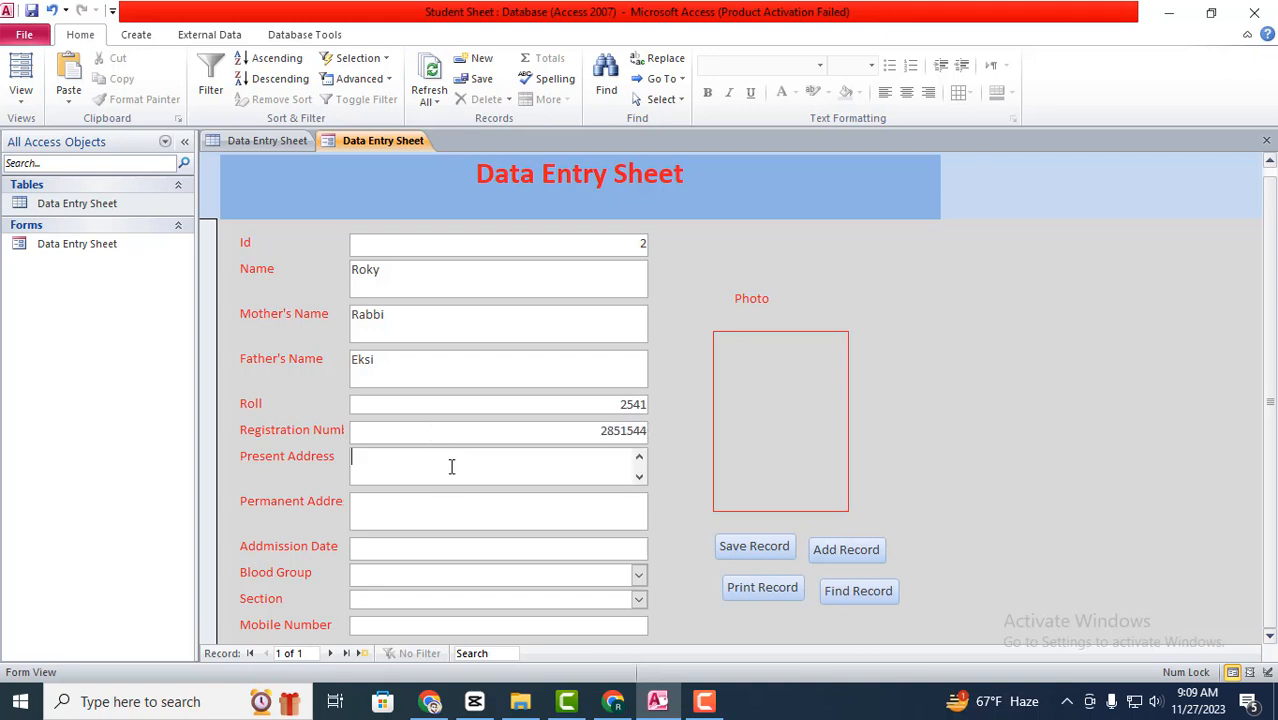
text(osmajfoj)
click(448, 501)
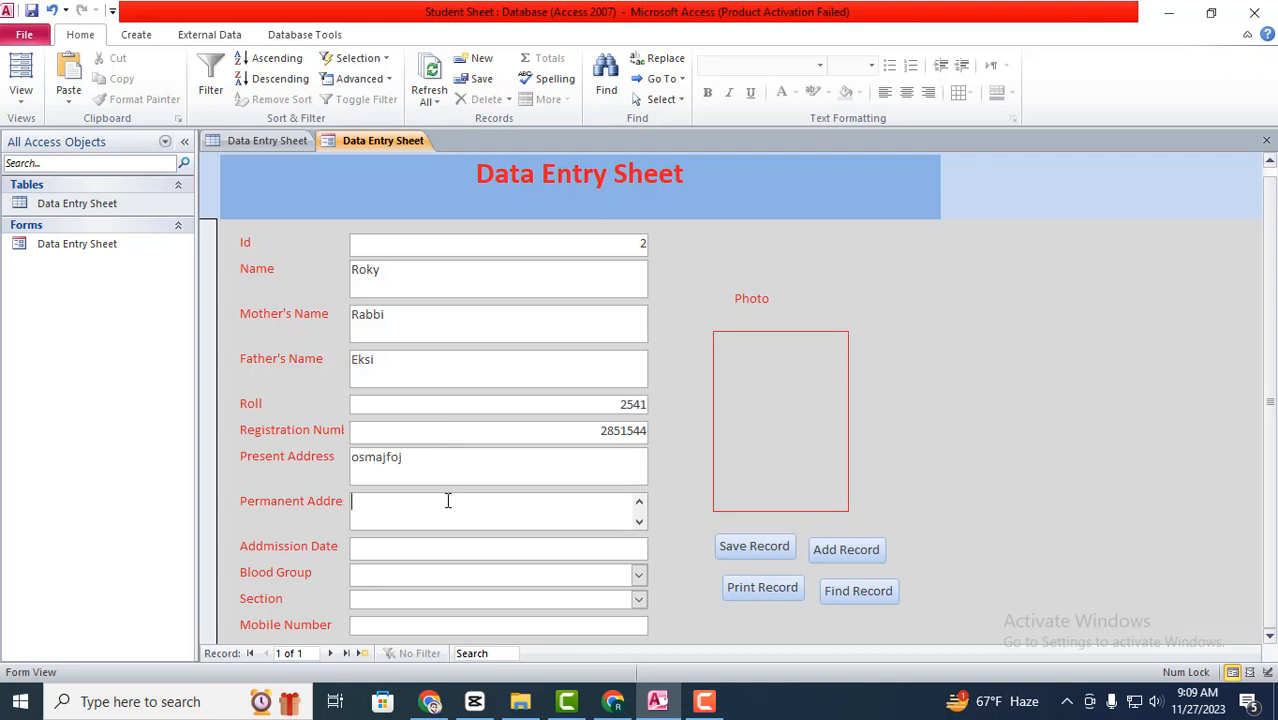
text(purdsfdf)
click(406, 549)
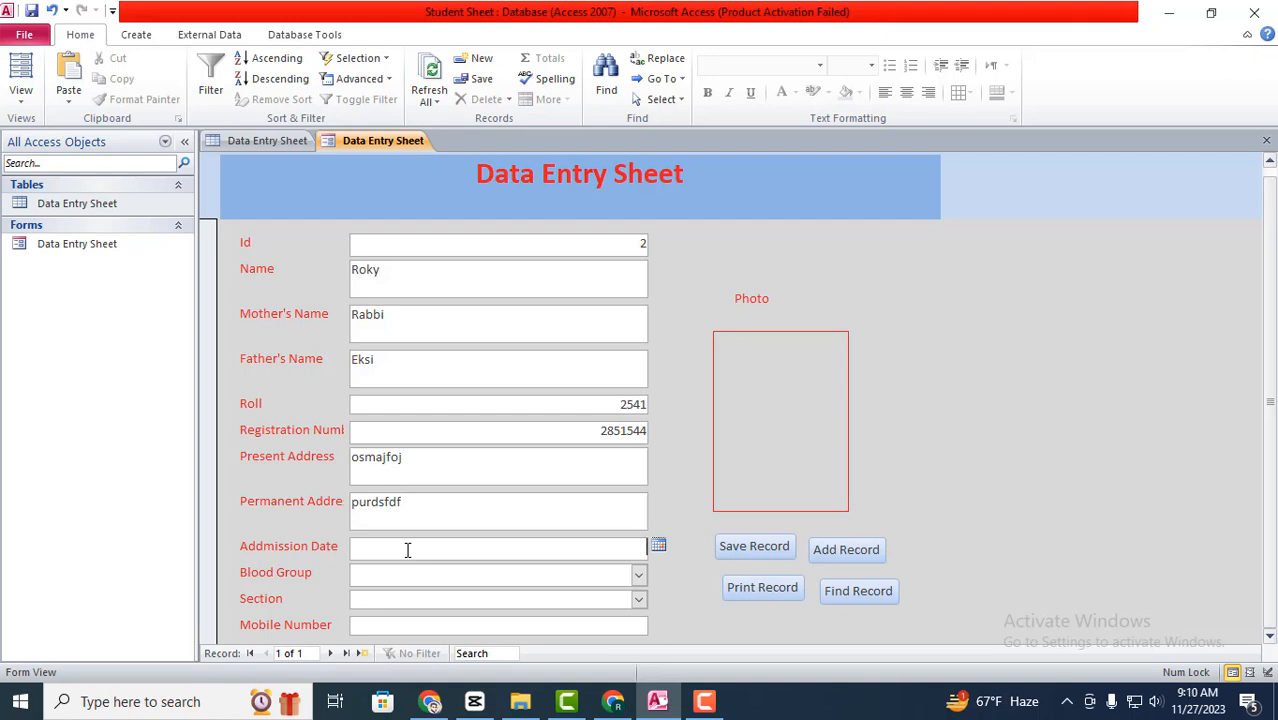
- Set admission date to 12/13/2023, blood group to A+ and section to B
click(658, 545)
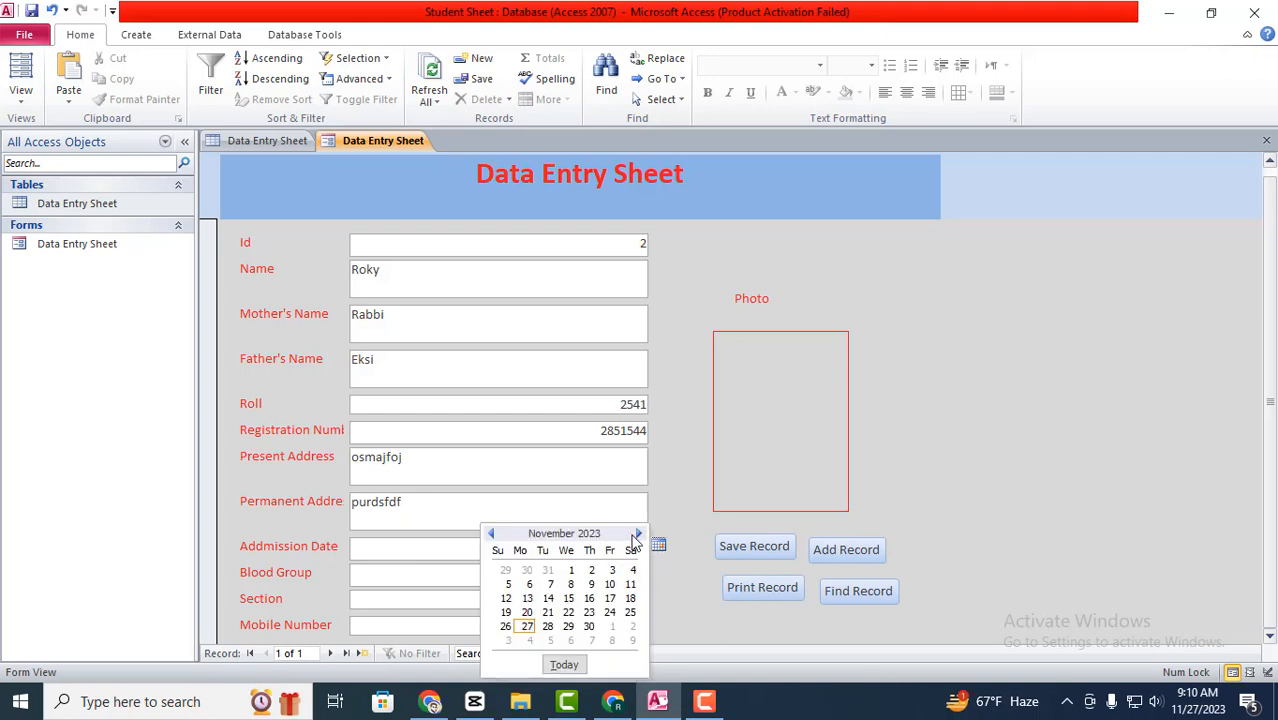
click(637, 535)
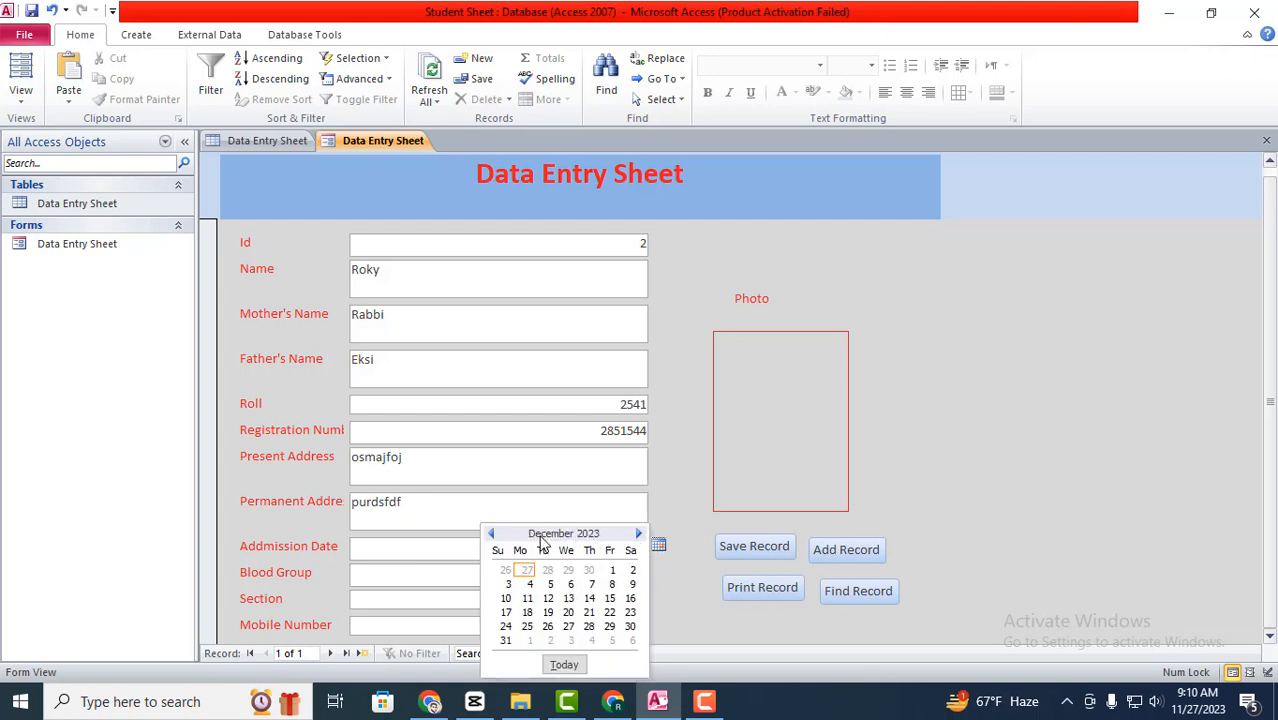
click(567, 599)
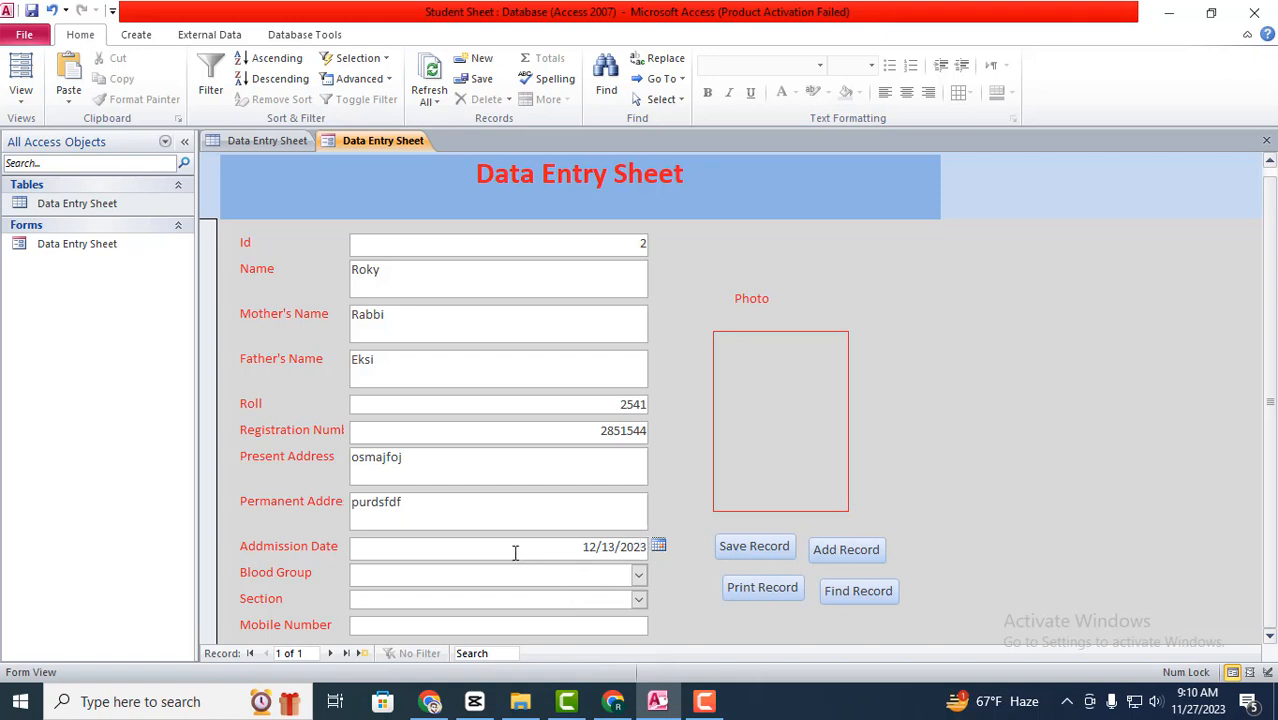
click(638, 575)
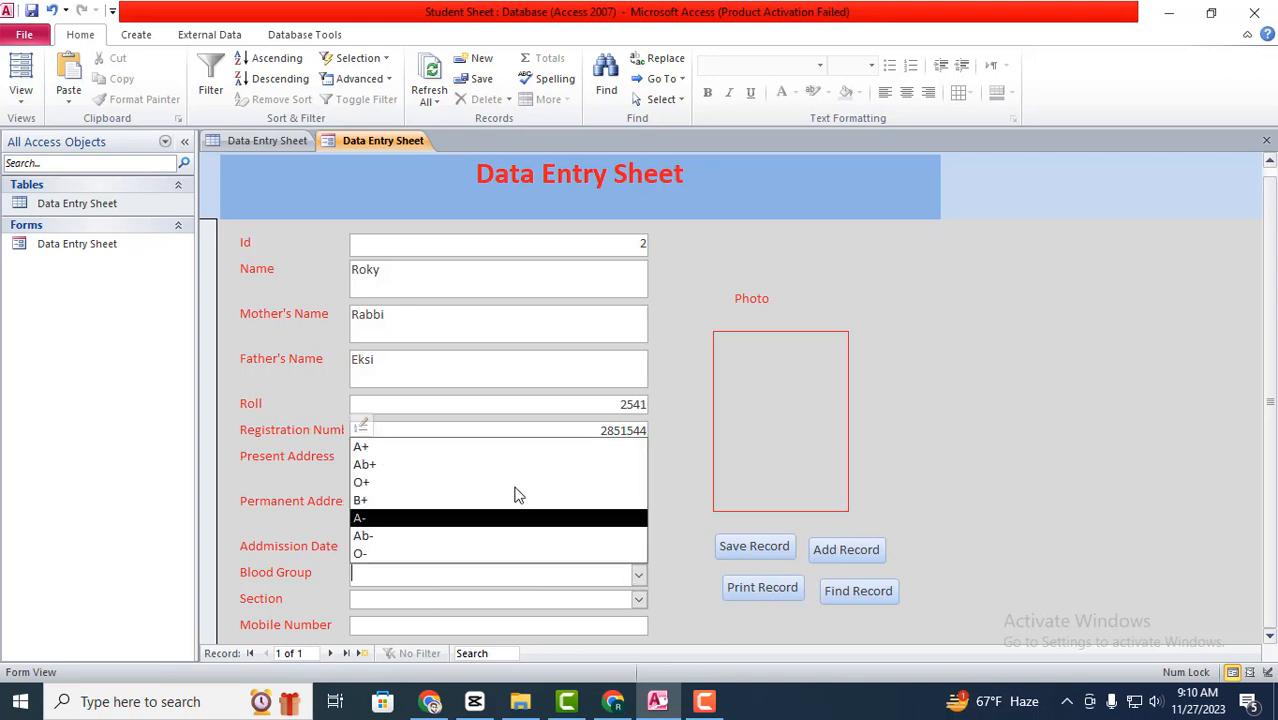
click(362, 447)
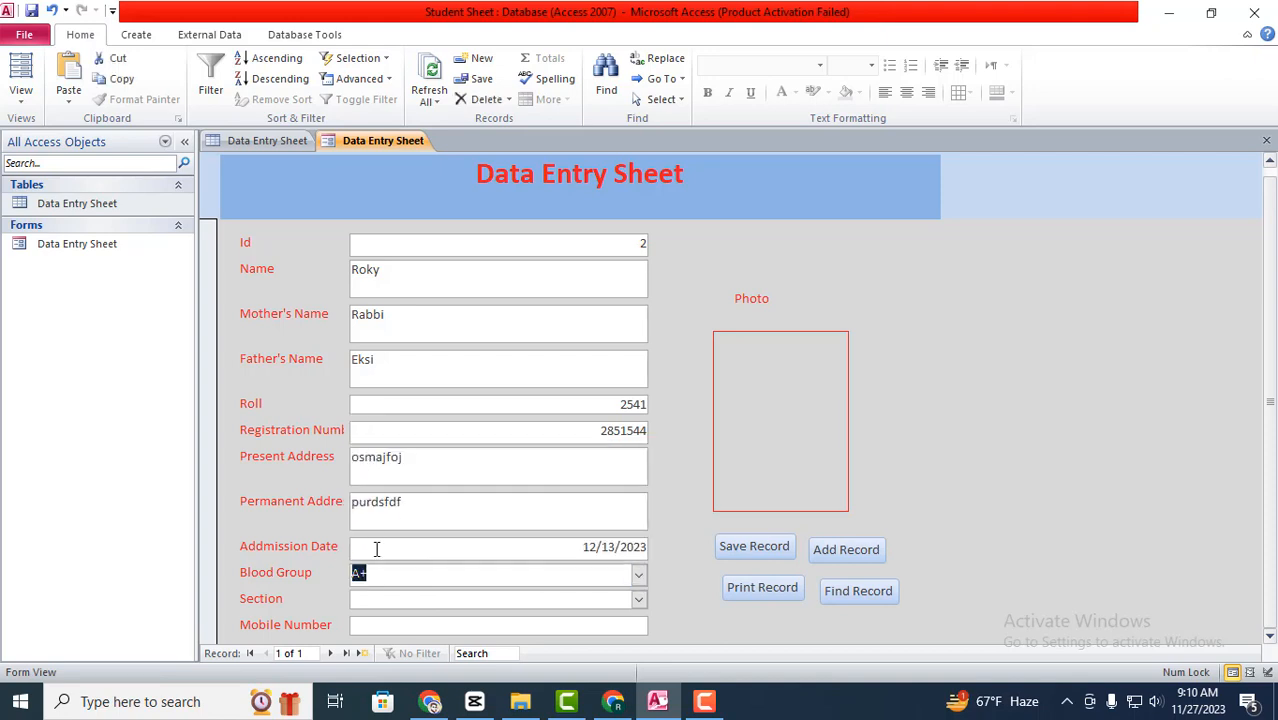
click(638, 599)
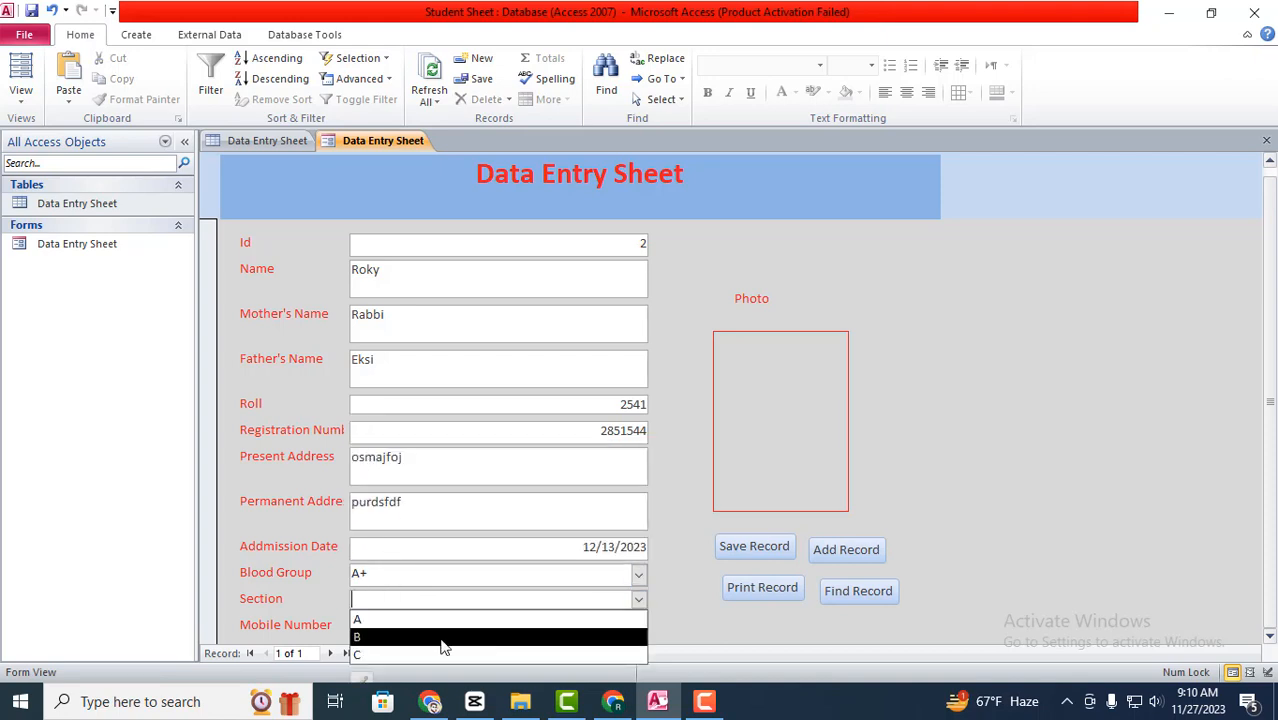
click(366, 645)
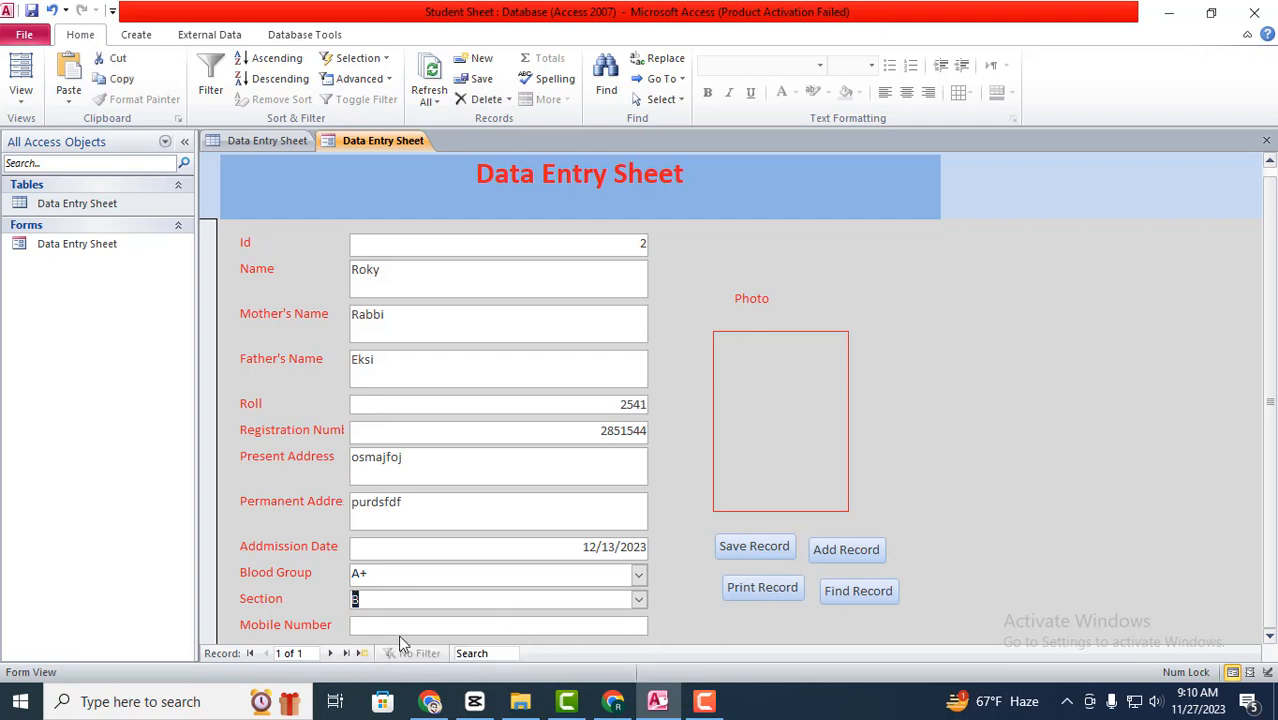
- Enter the student's mobile number, trimming the extra digits
click(431, 626)
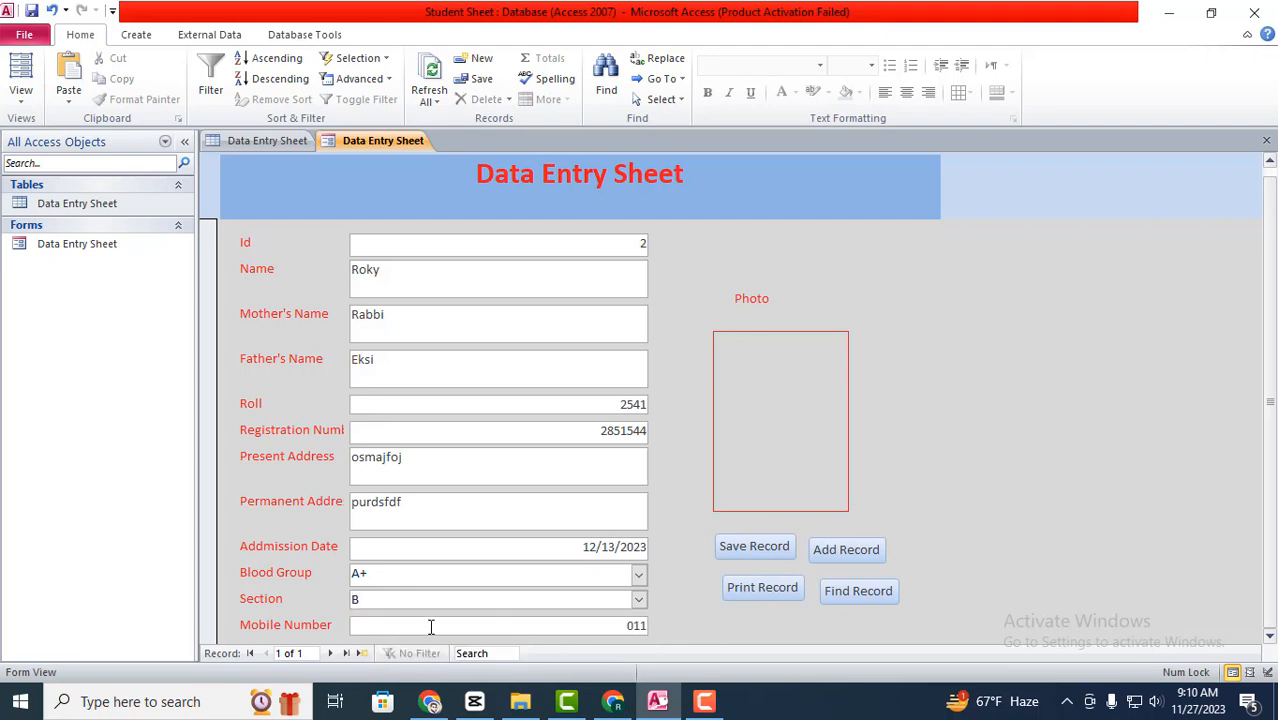
scroll(503, 430, up, 1)
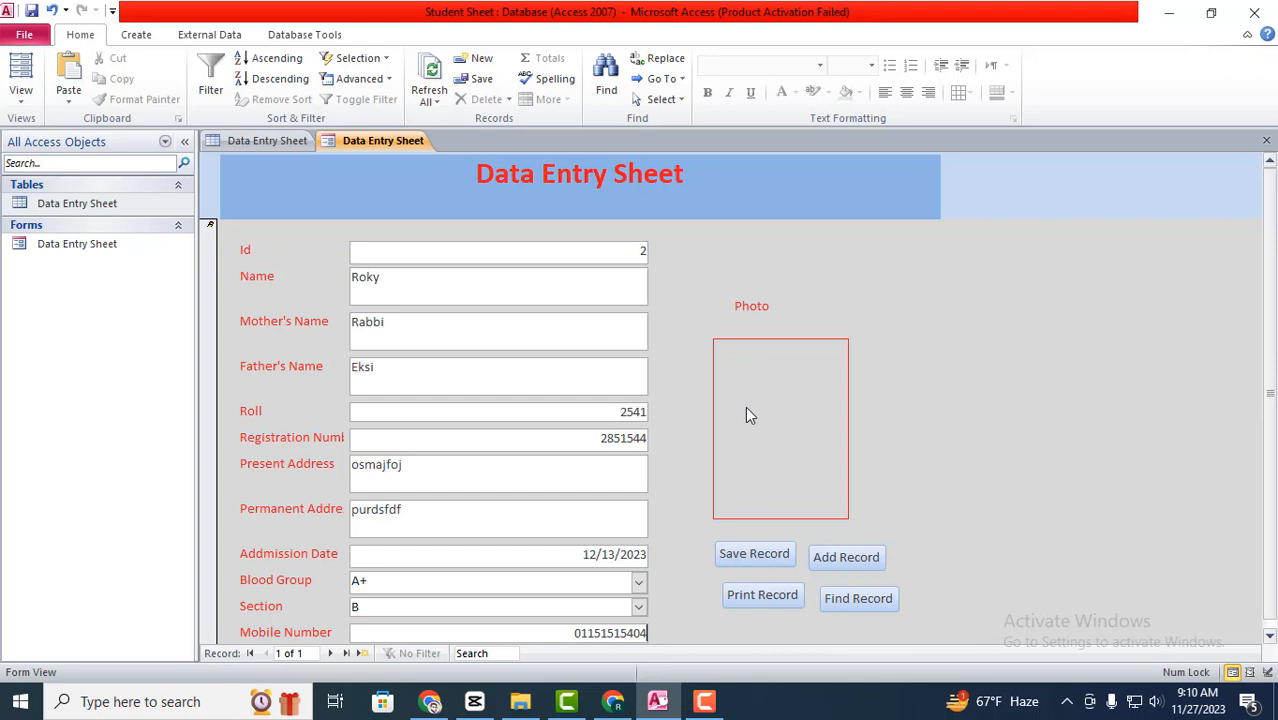
- Attach the portrait photo to the Photo field, save the record, and start a new blank record
click(779, 420)
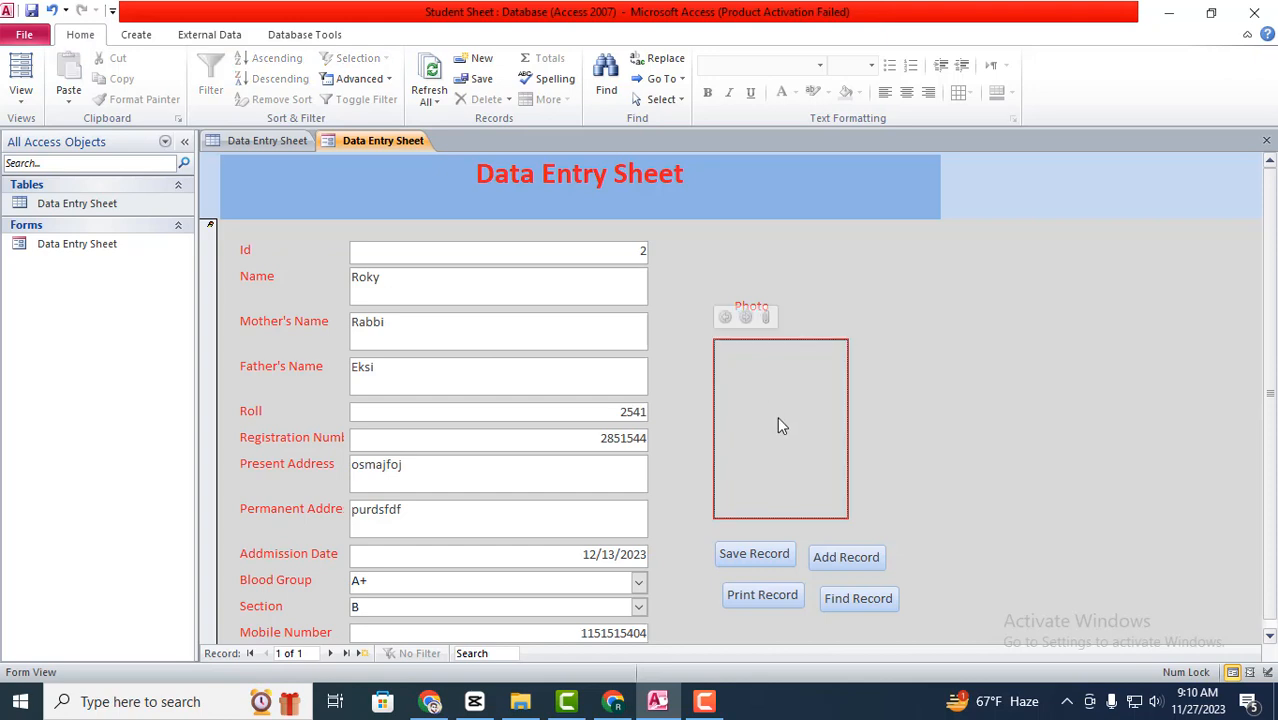
click(765, 318)
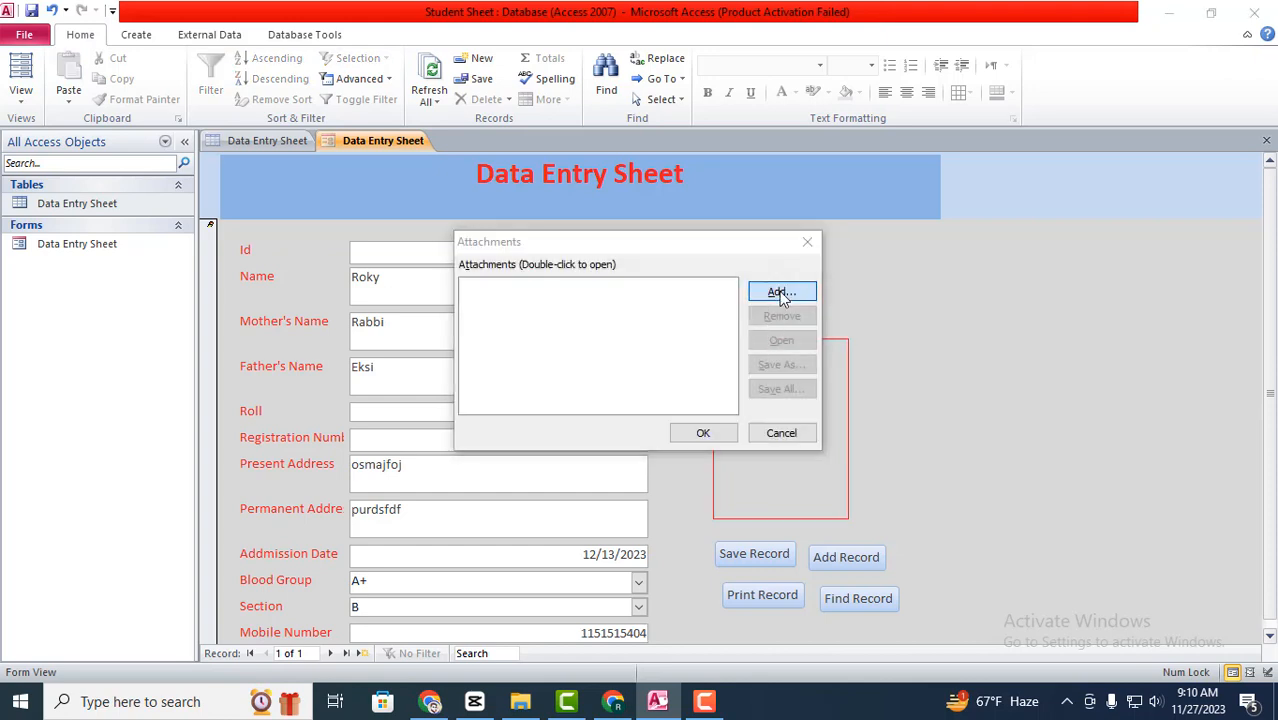
click(782, 292)
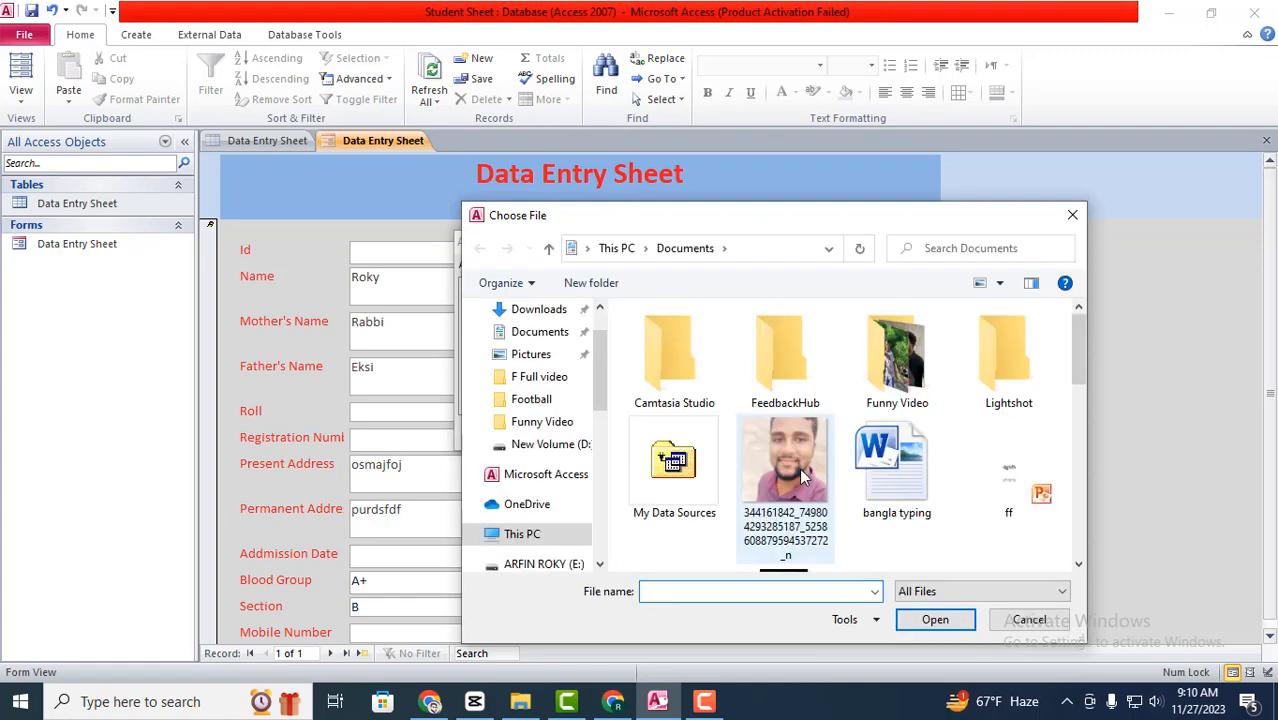
click(799, 466)
click(933, 619)
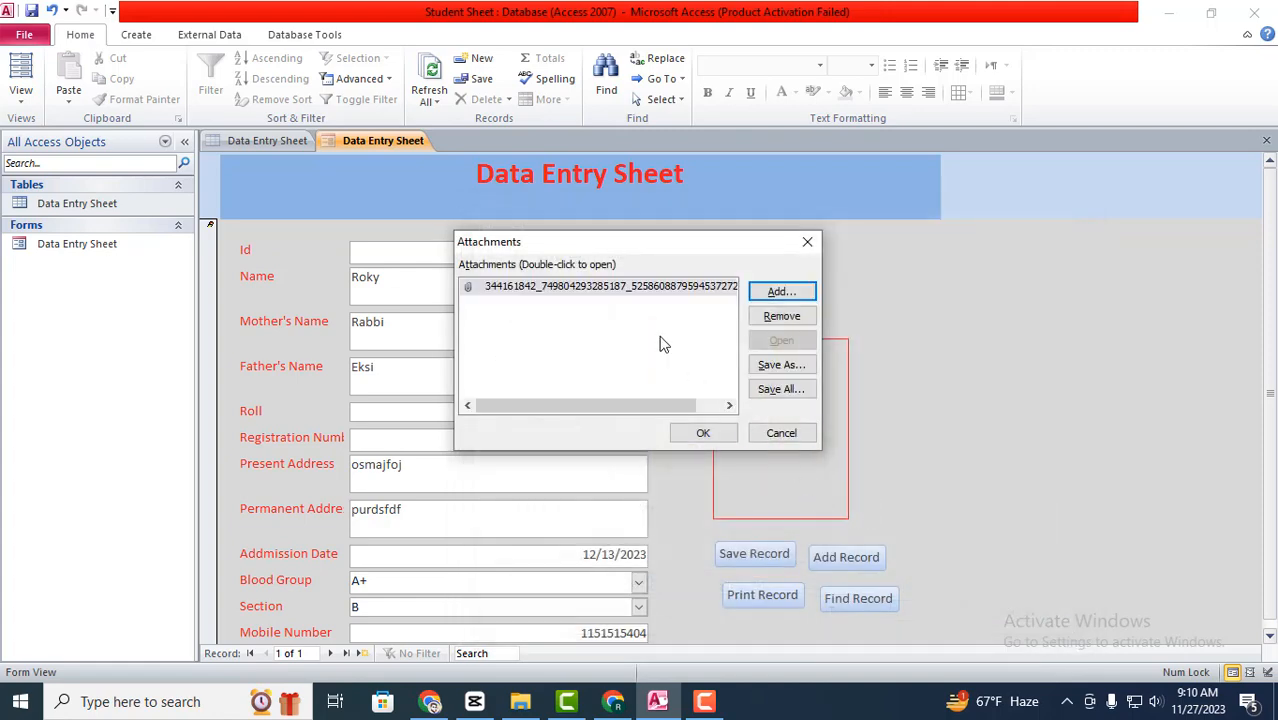
click(703, 433)
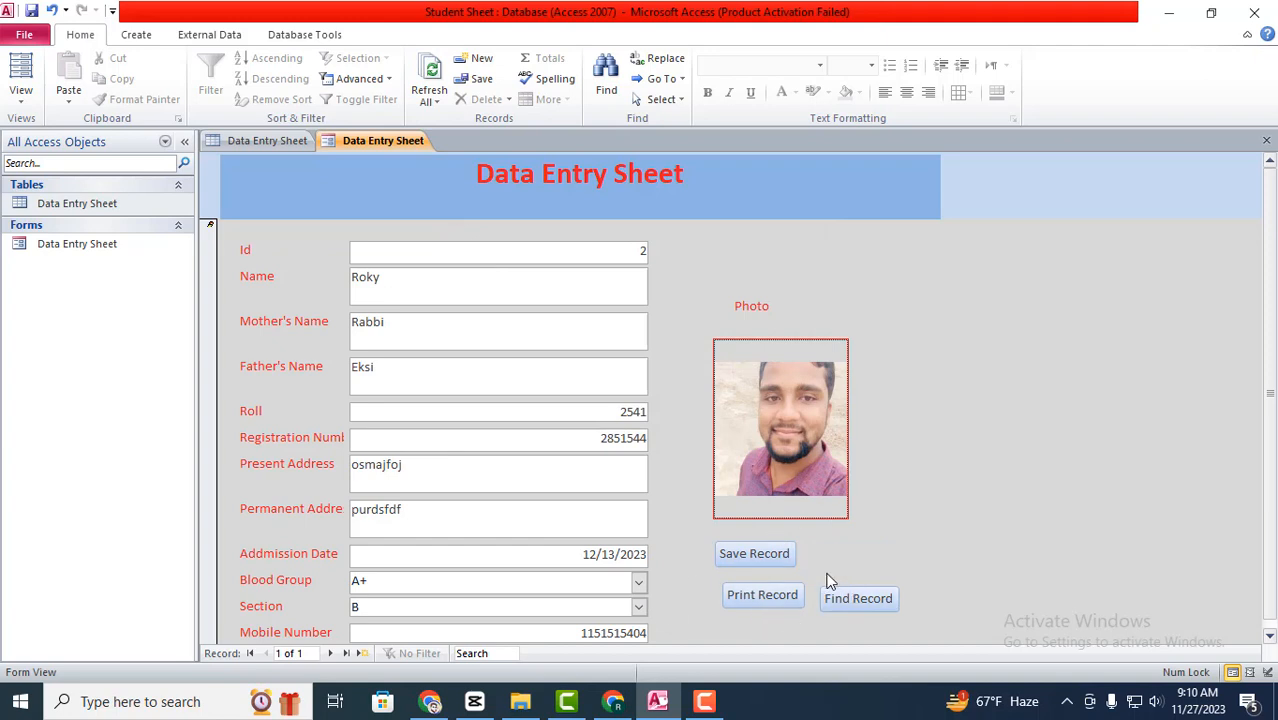
click(750, 556)
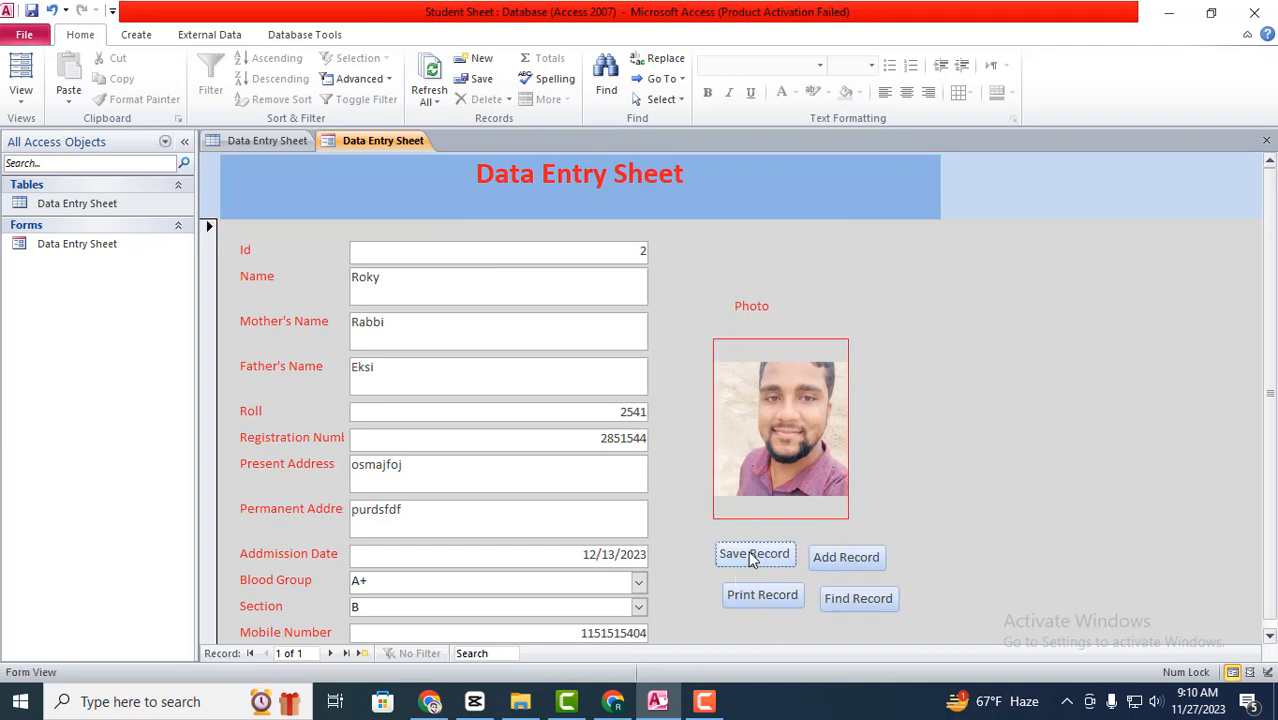
click(819, 559)
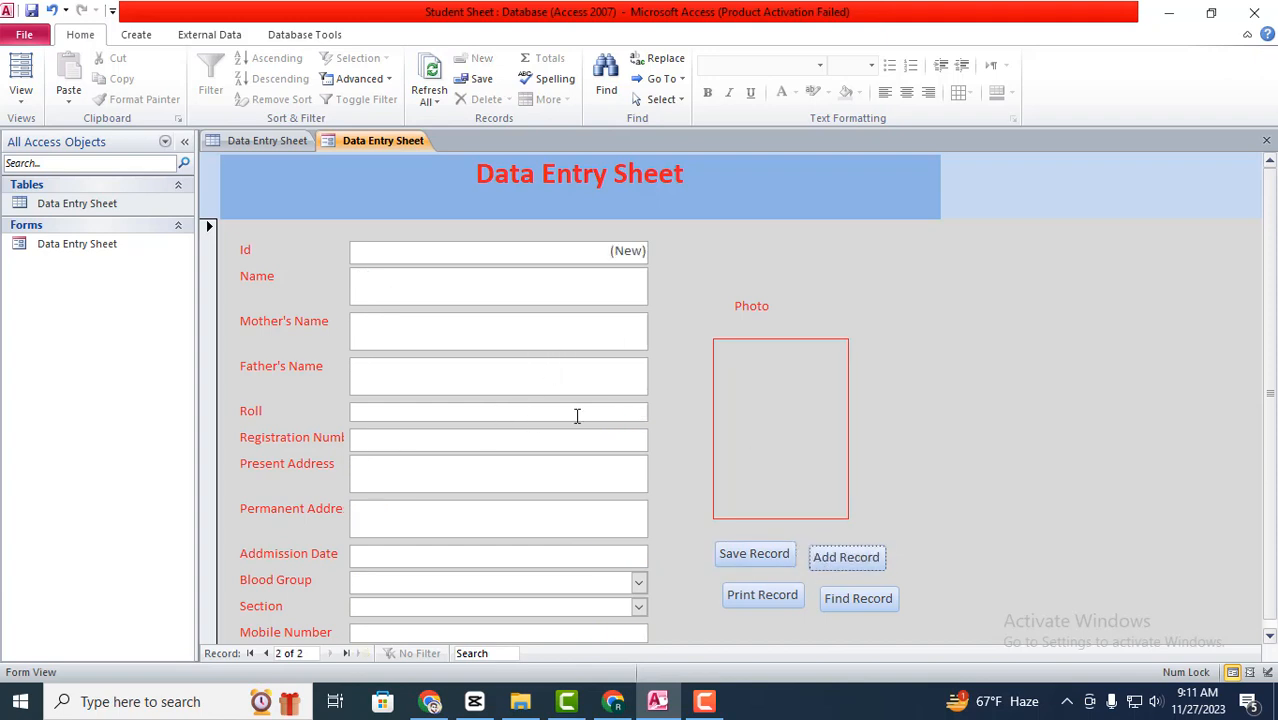
- Refresh the Data Entry Sheet datasheet to show the saved record, then return to the form
click(268, 142)
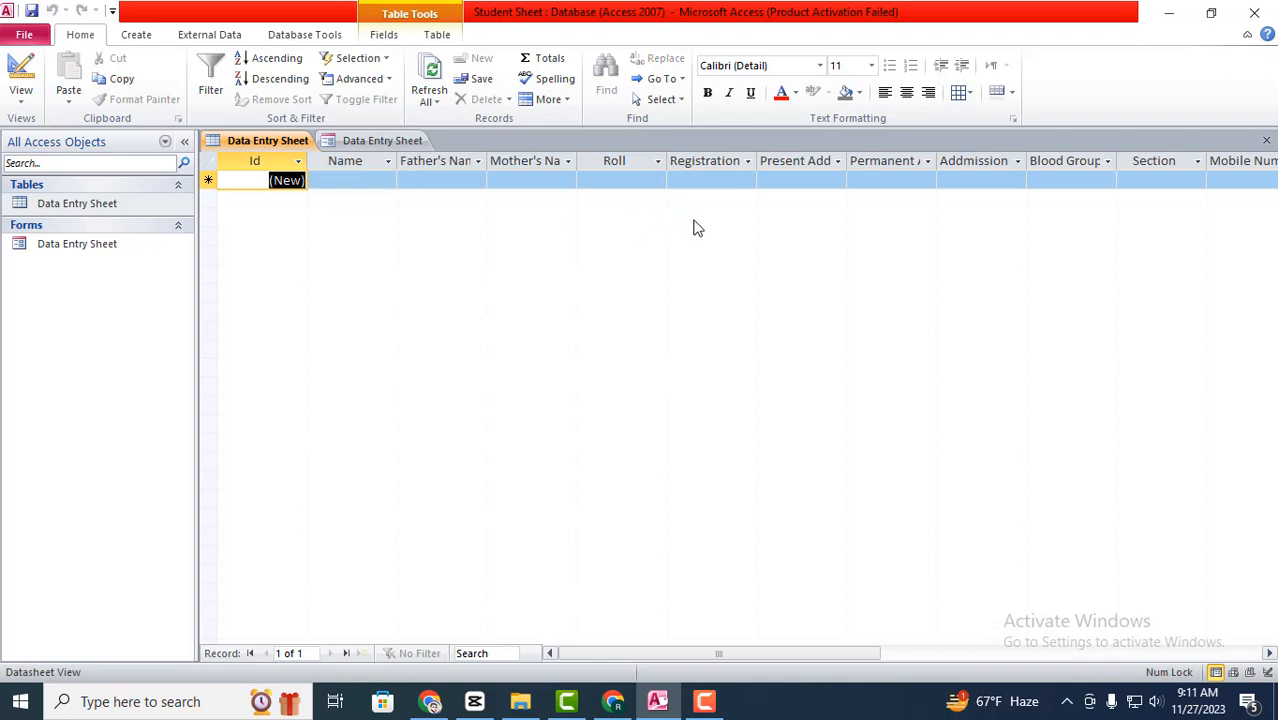
click(437, 103)
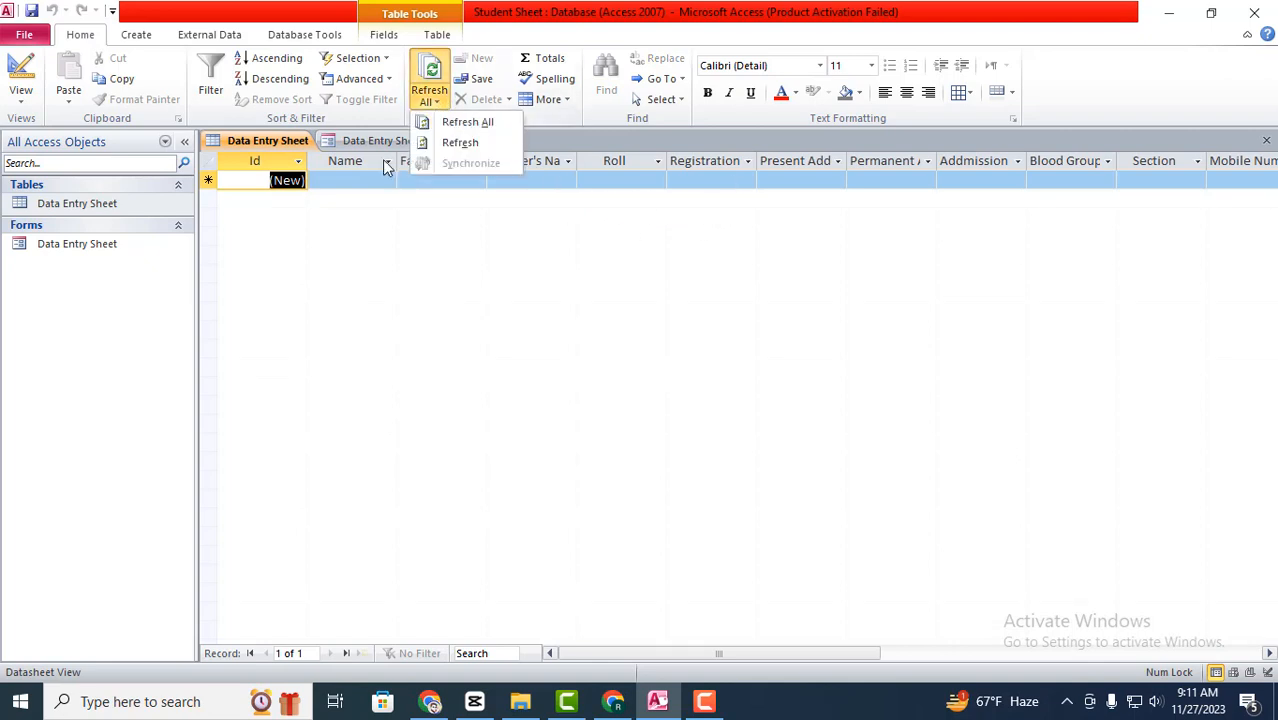
click(449, 123)
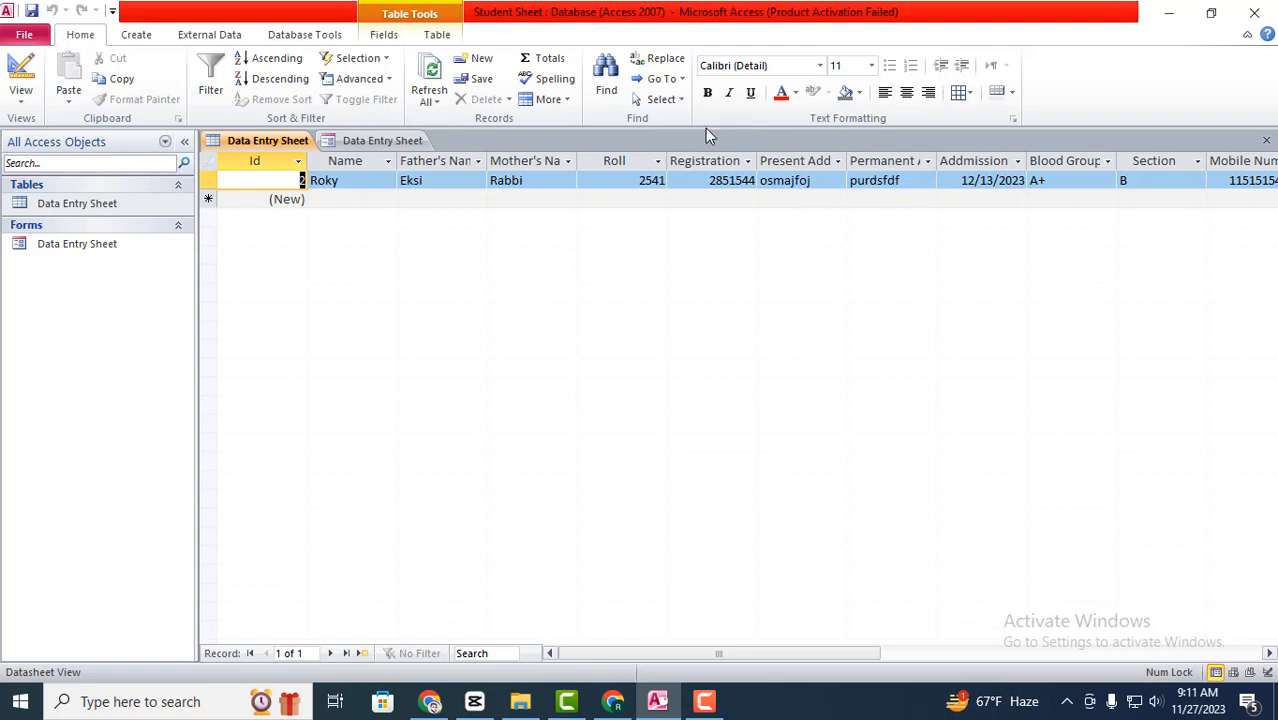
click(368, 141)
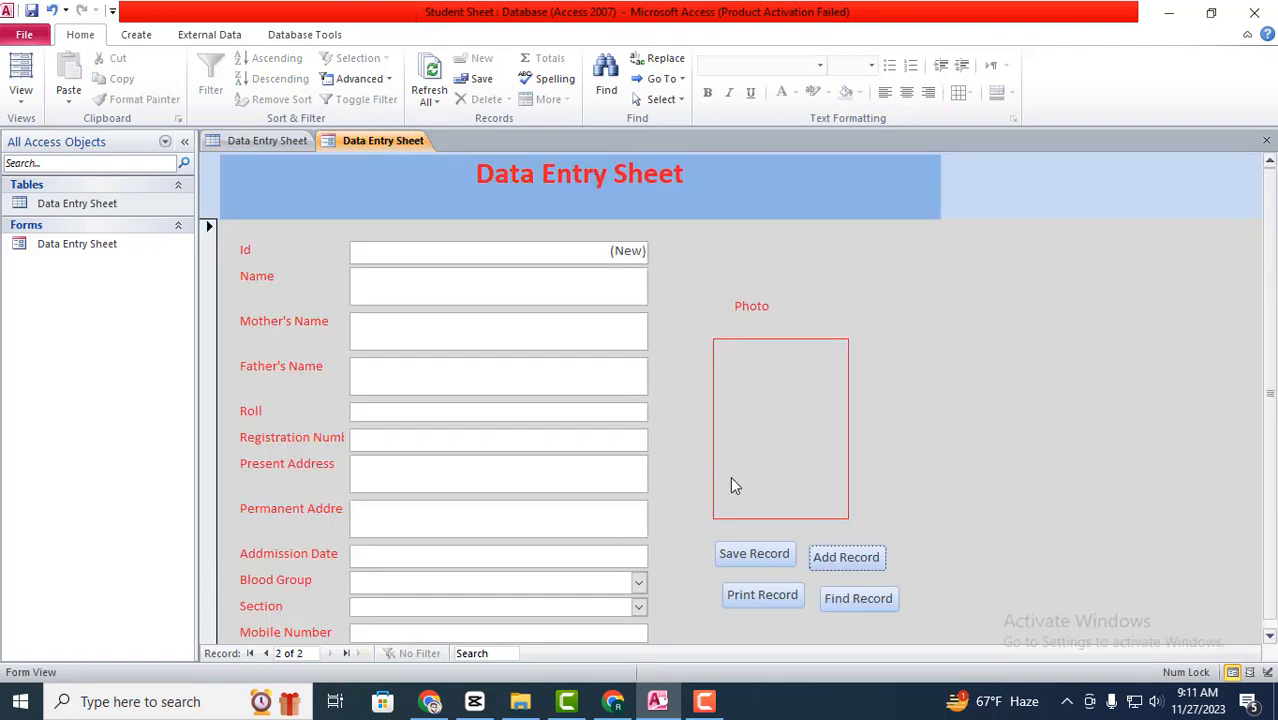
scroll(731, 478, down, 1)
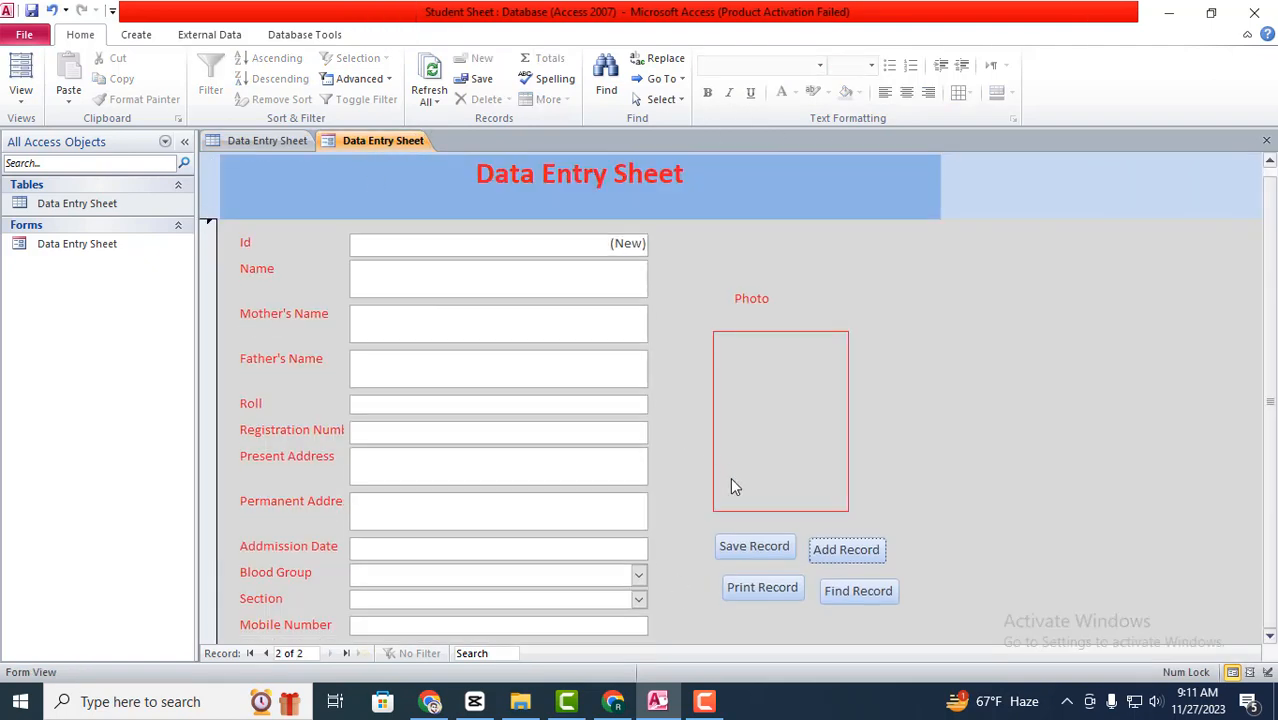